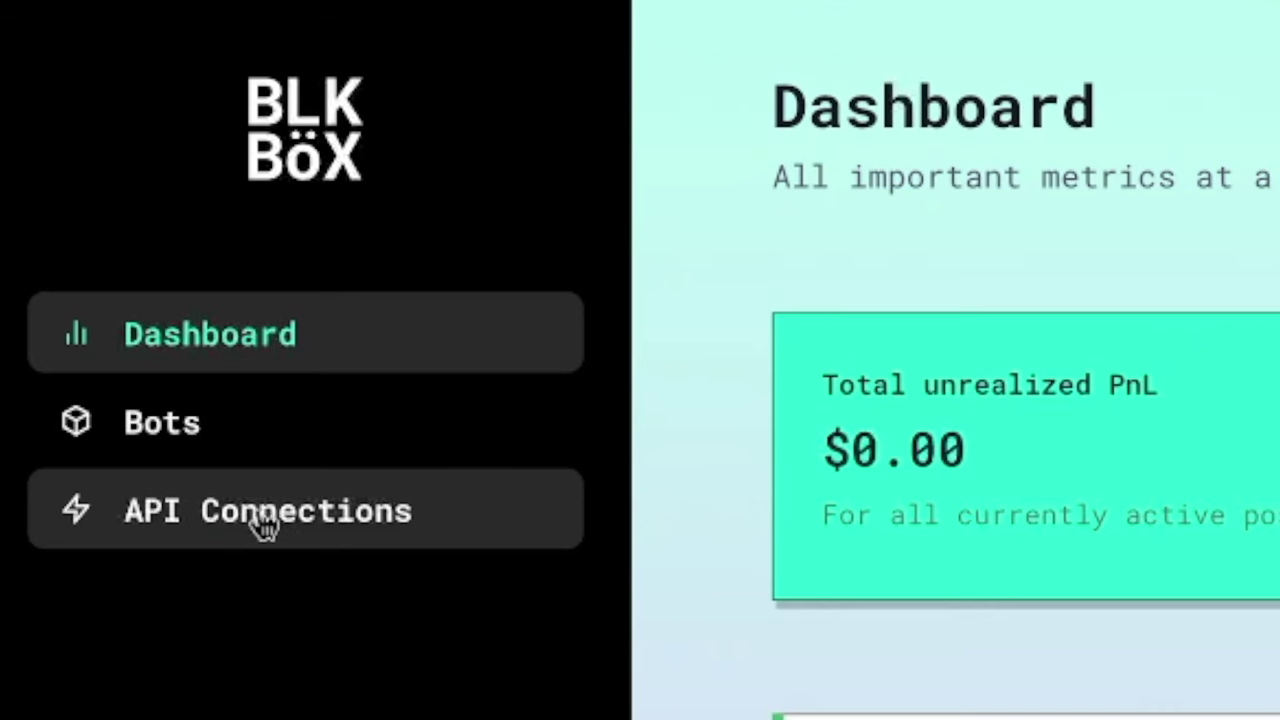
# - Add a new BloFin API connection in BLKBöX and open BloFin's API Management page
pyautogui.click(258, 523)
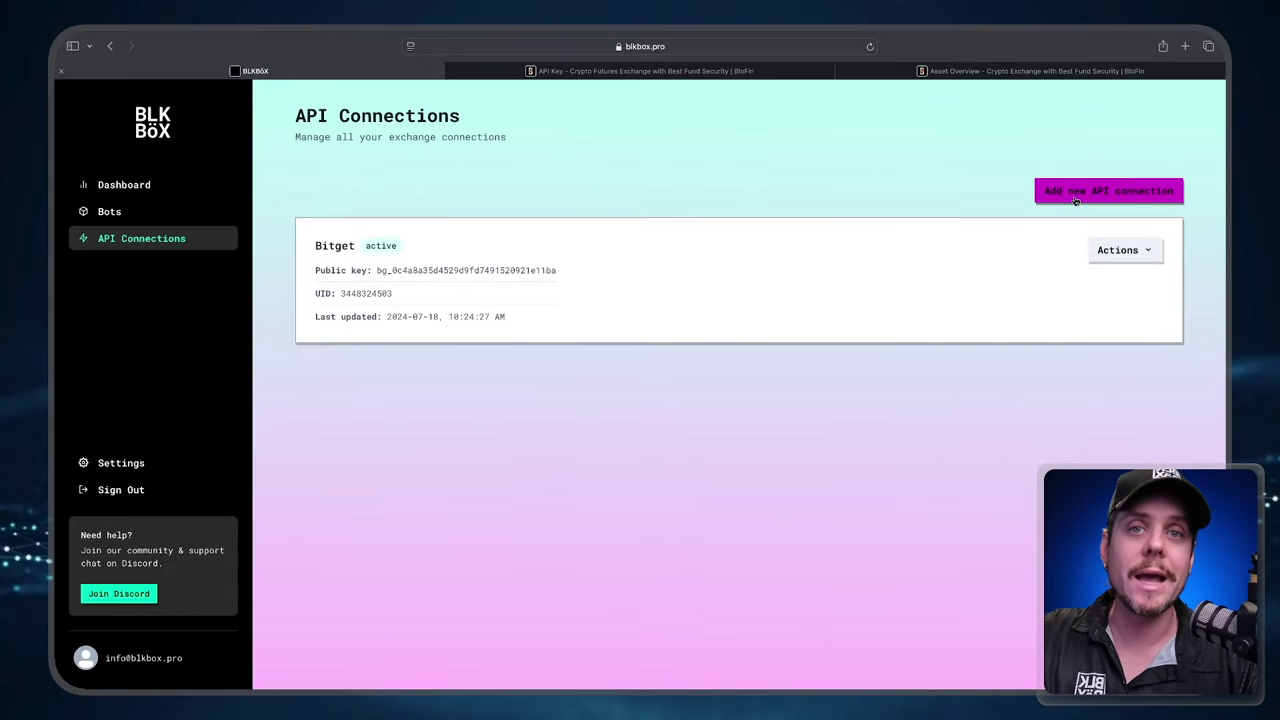
pyautogui.click(1075, 199)
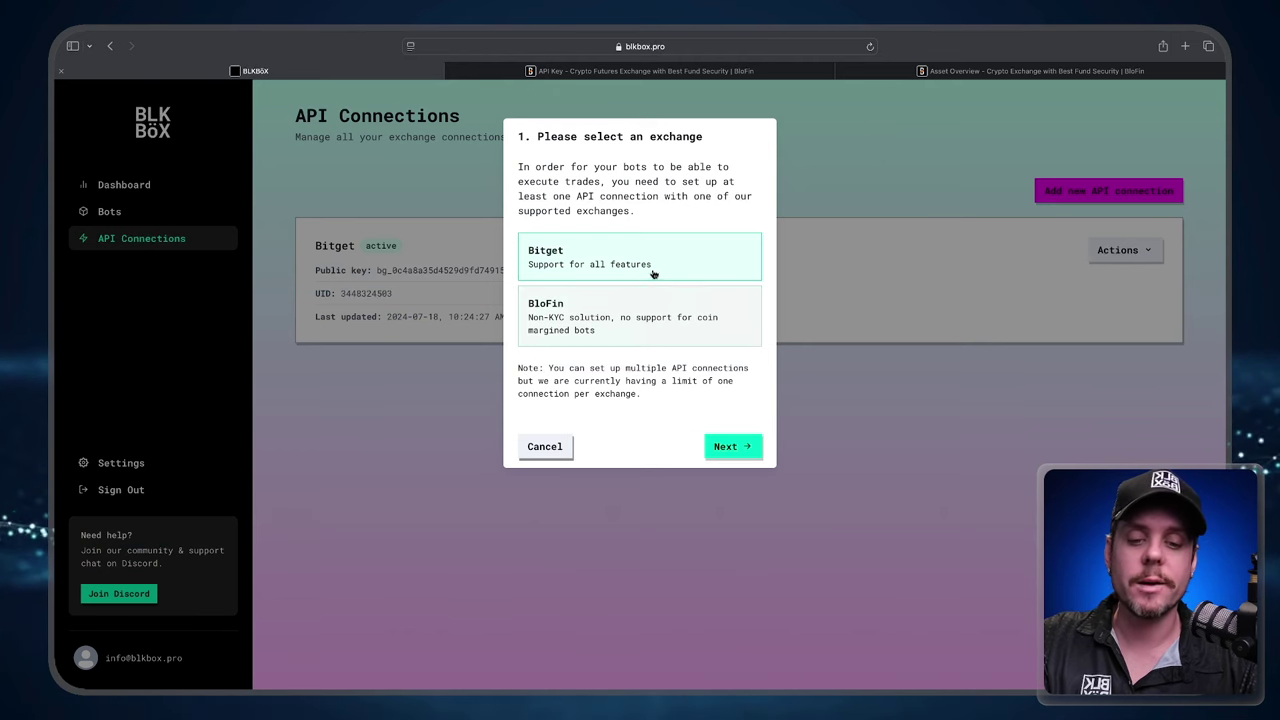
pyautogui.click(621, 318)
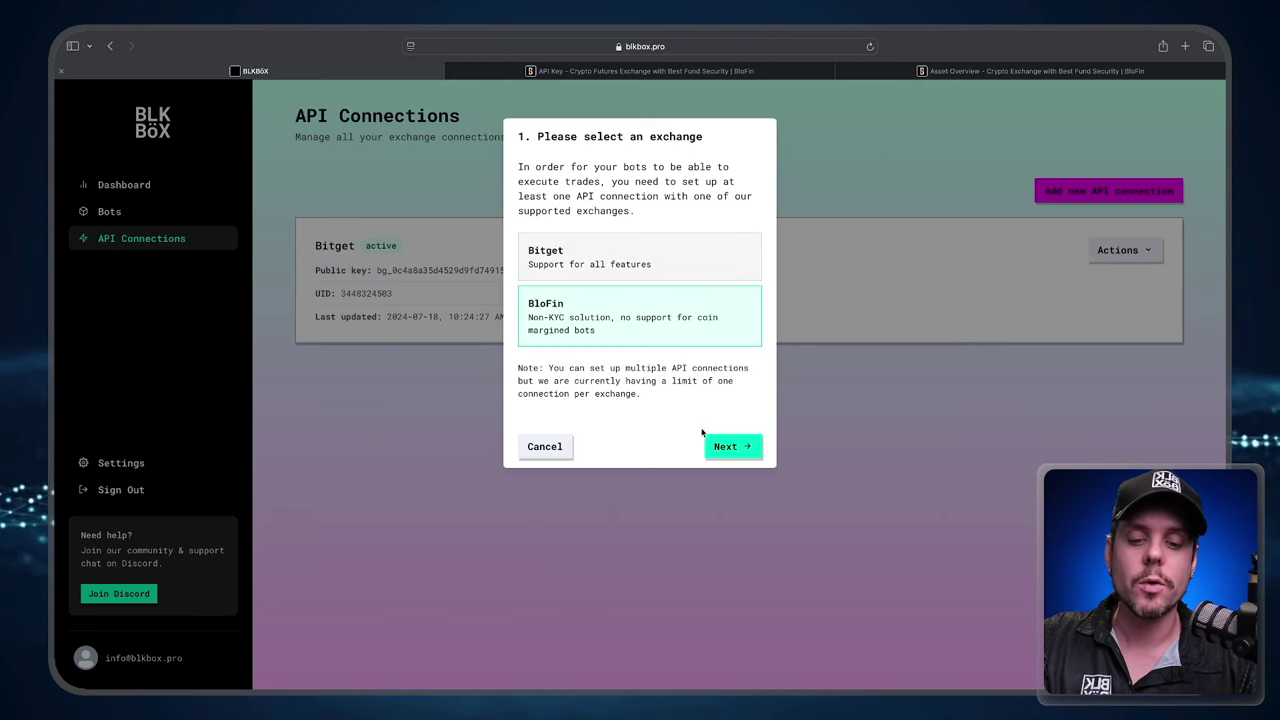
pyautogui.click(731, 446)
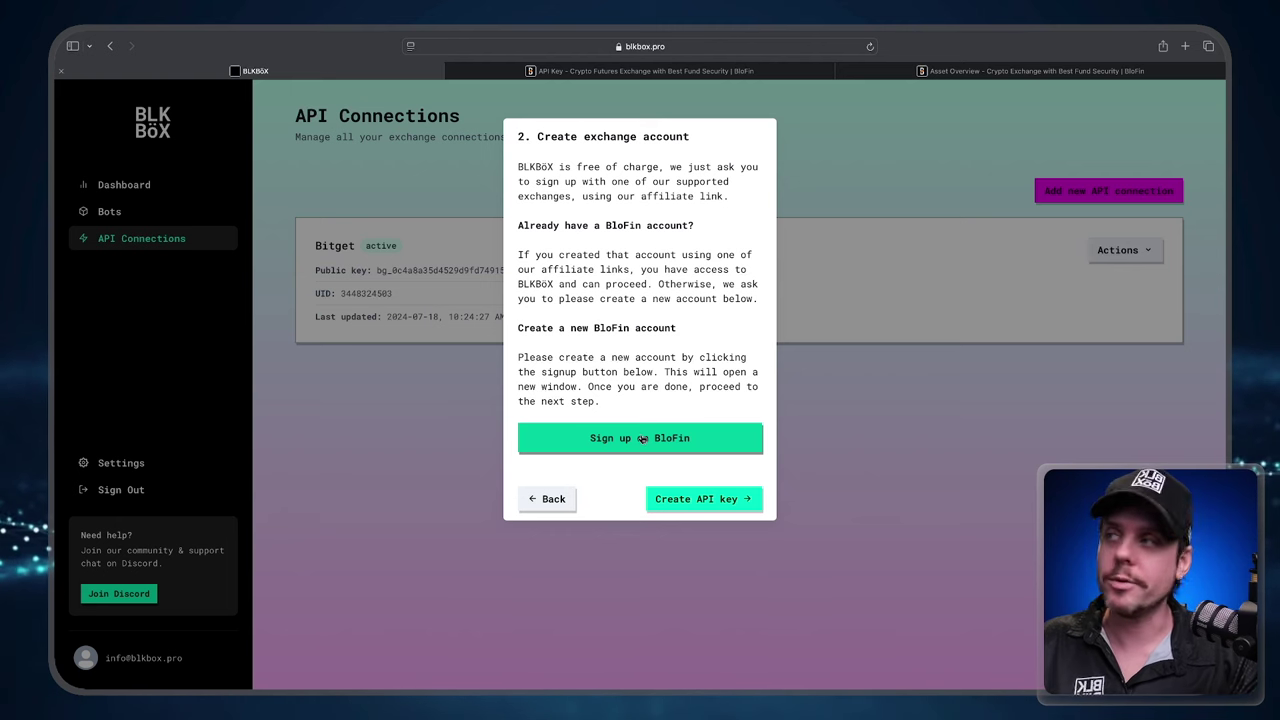
pyautogui.click(701, 499)
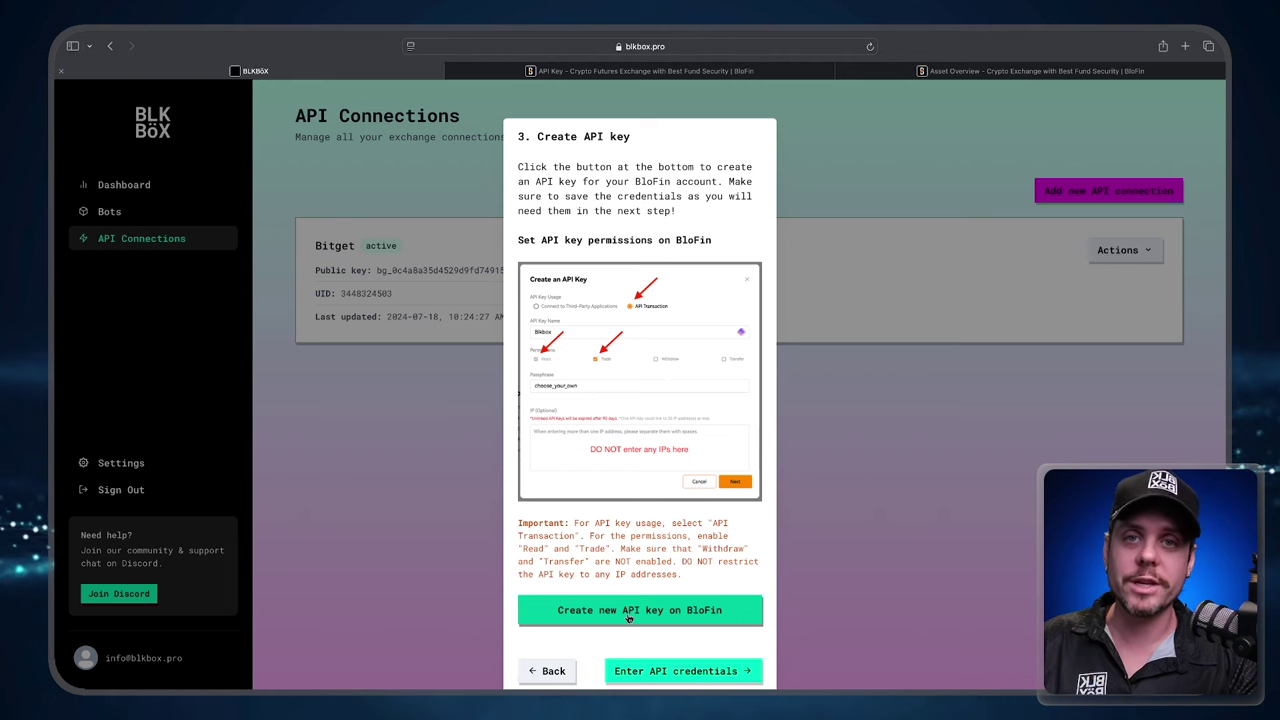
pyautogui.click(628, 612)
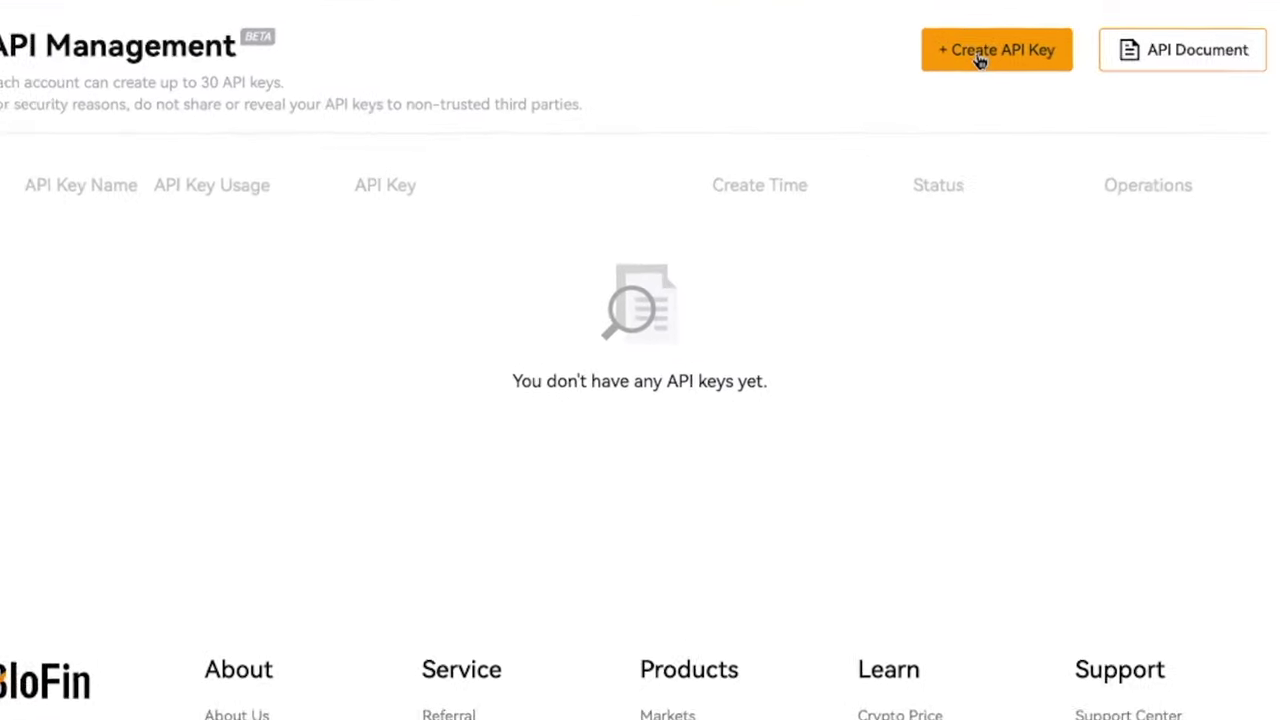
# - Submit a BloFin API Transaction key named 'blkbox' with Trade permission and a passphrase
pyautogui.click(985, 53)
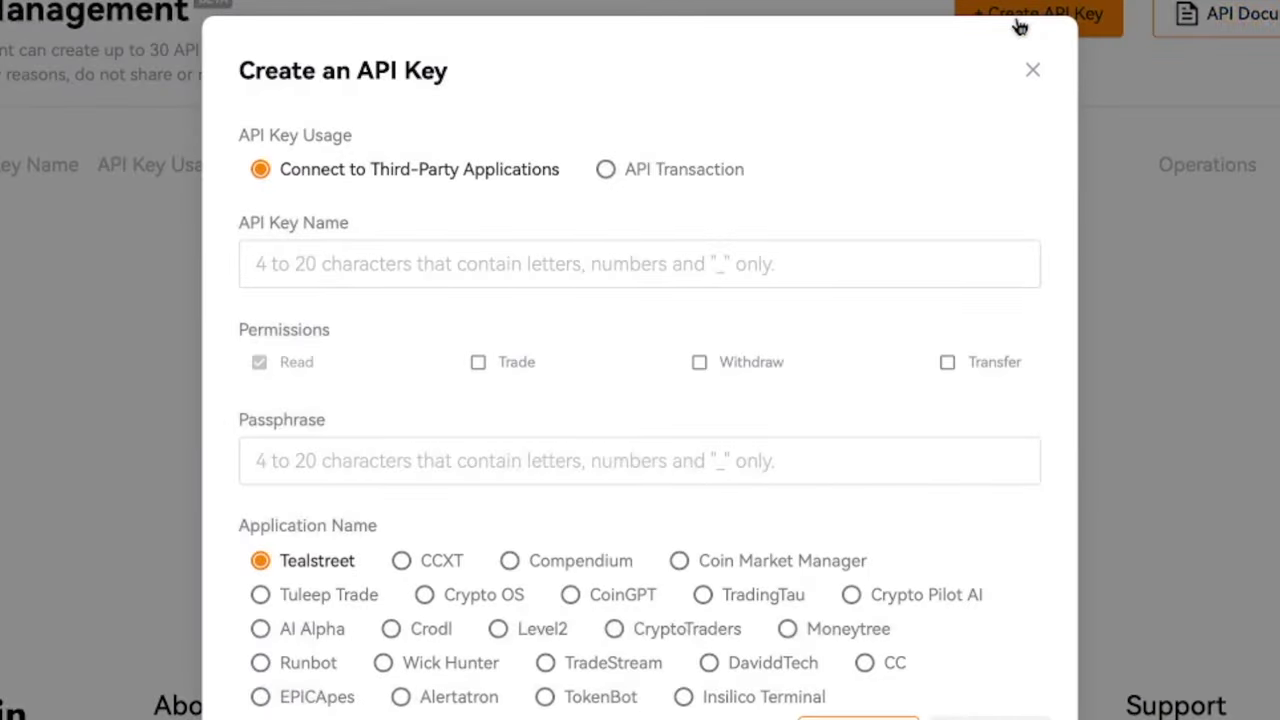
pyautogui.click(606, 170)
pyautogui.click(455, 219)
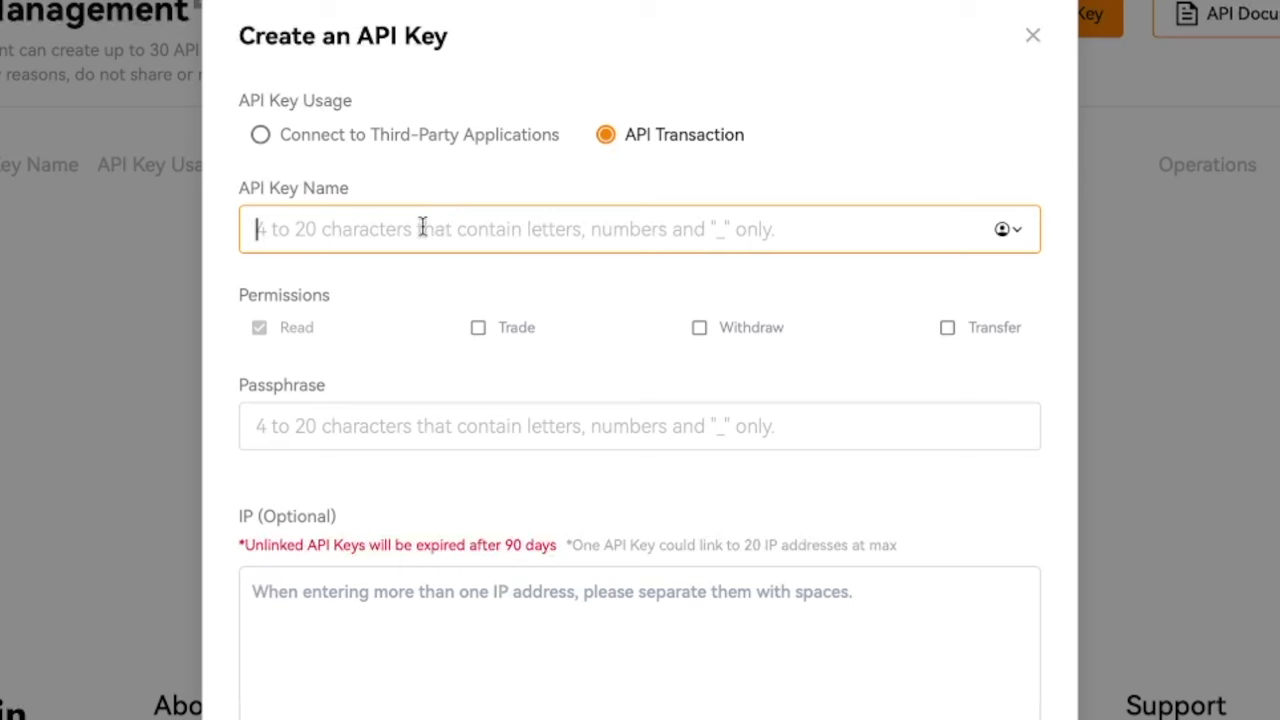
pyautogui.write('blkbox')
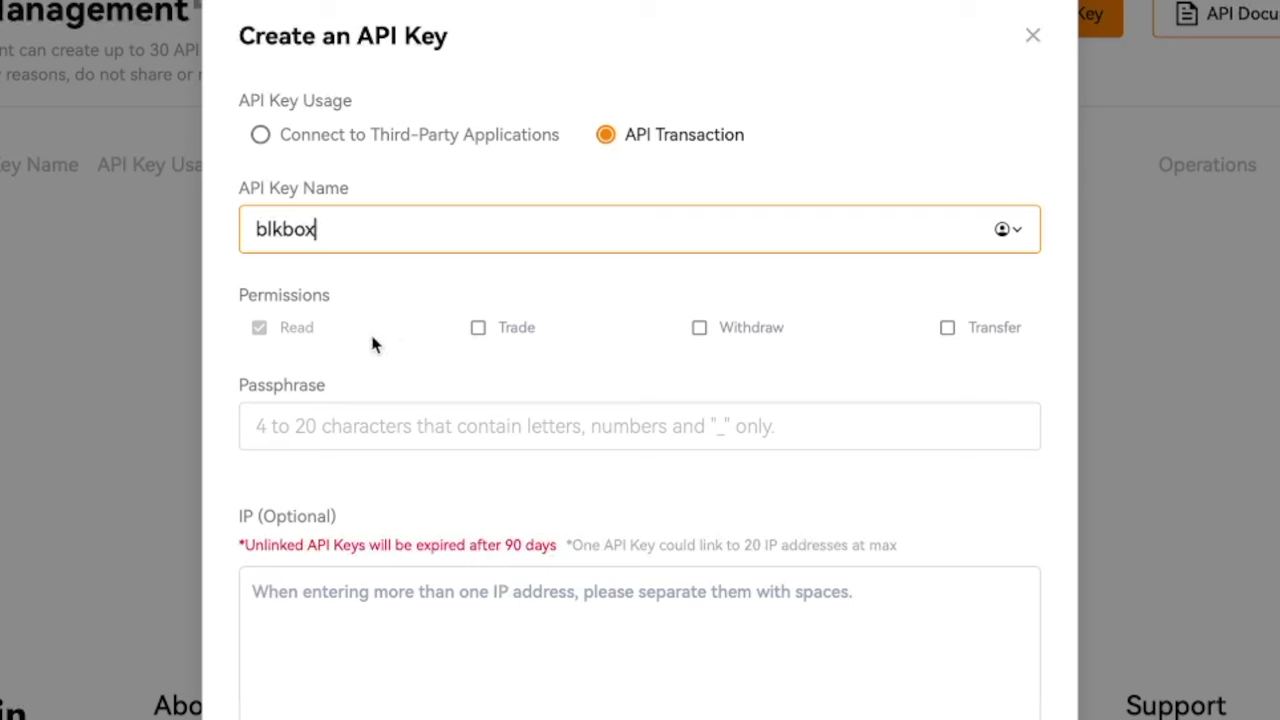
pyautogui.click(479, 333)
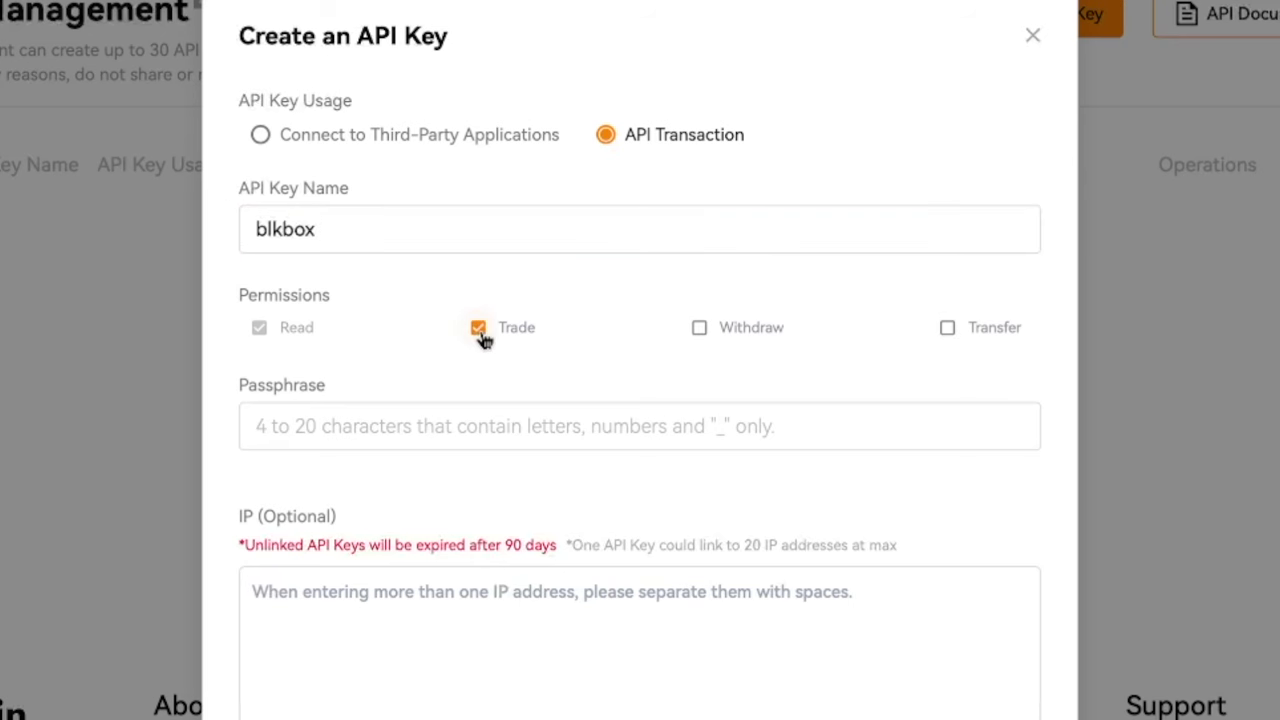
pyautogui.click(386, 404)
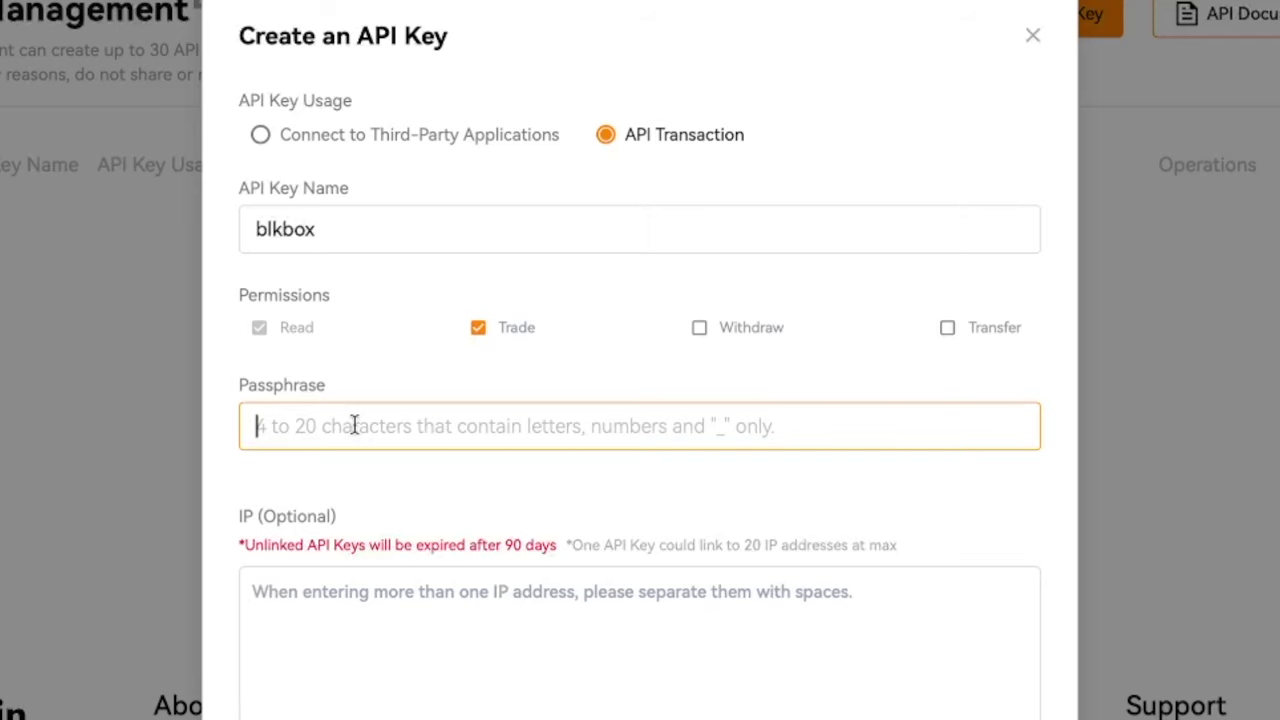
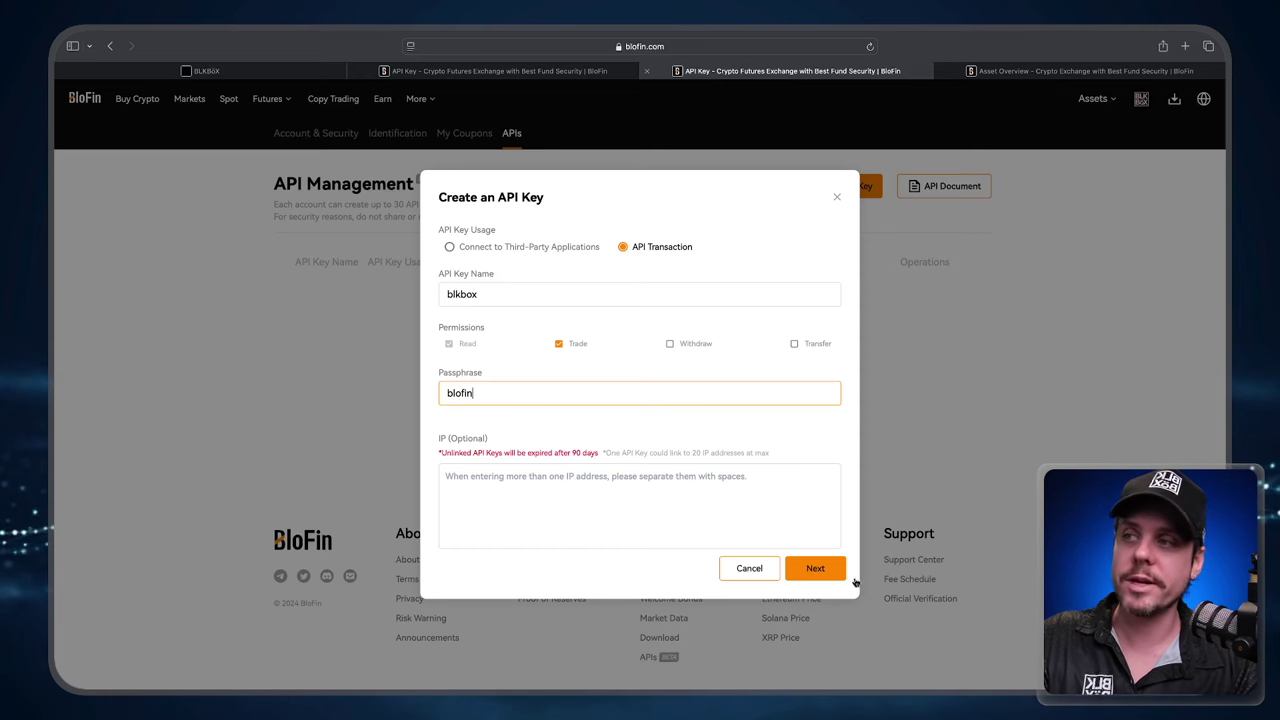
pyautogui.click(816, 569)
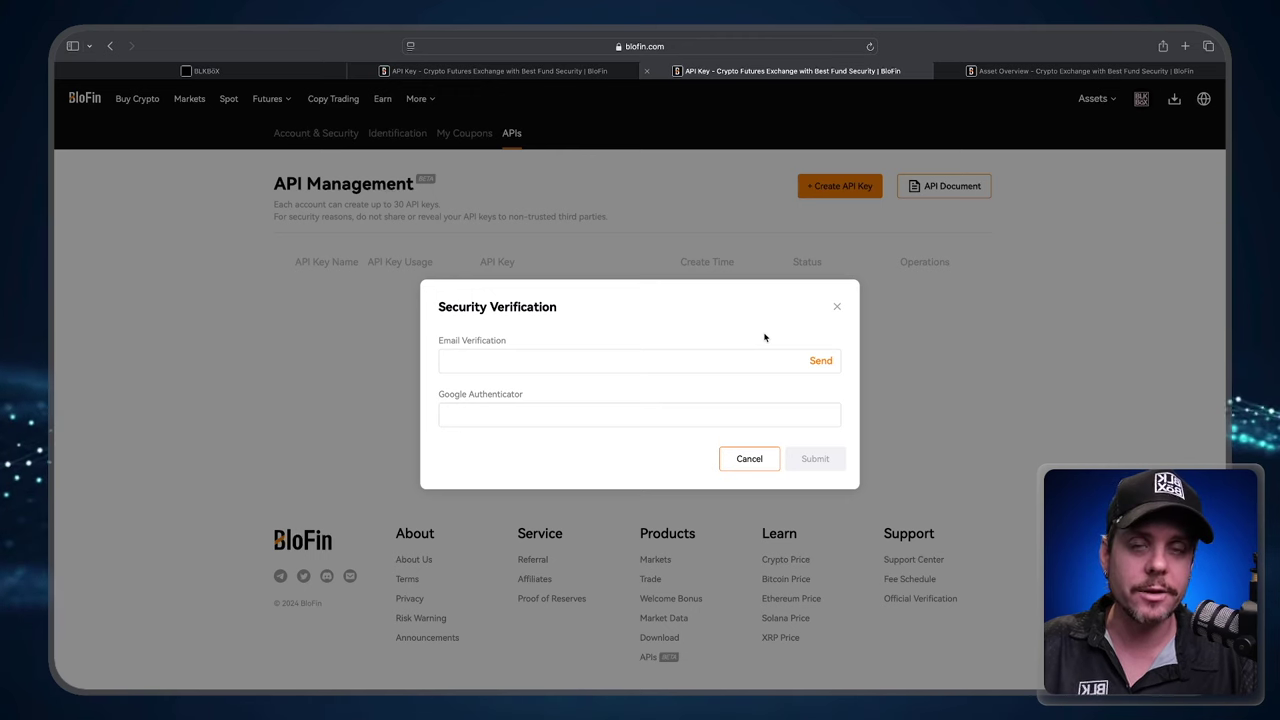
# - Enter the e-mail and Google Authenticator verification codes to create the blkbox API key
pyautogui.click(818, 366)
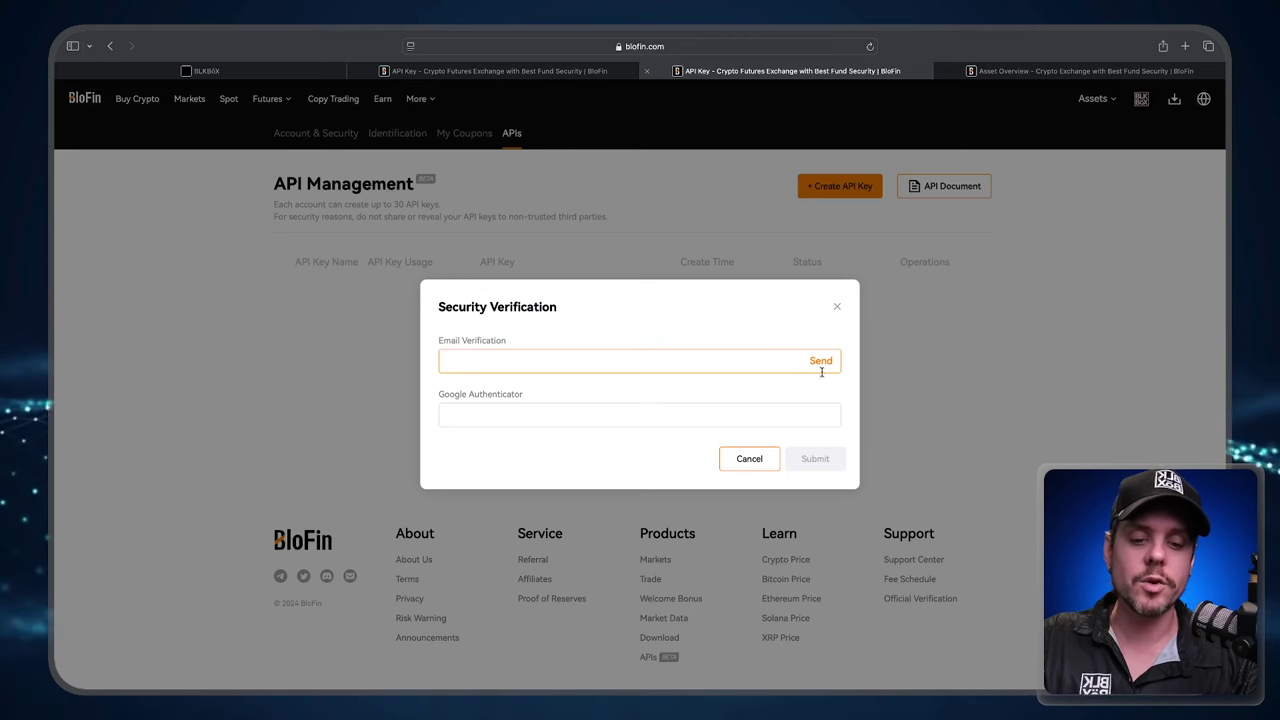
pyautogui.click(821, 364)
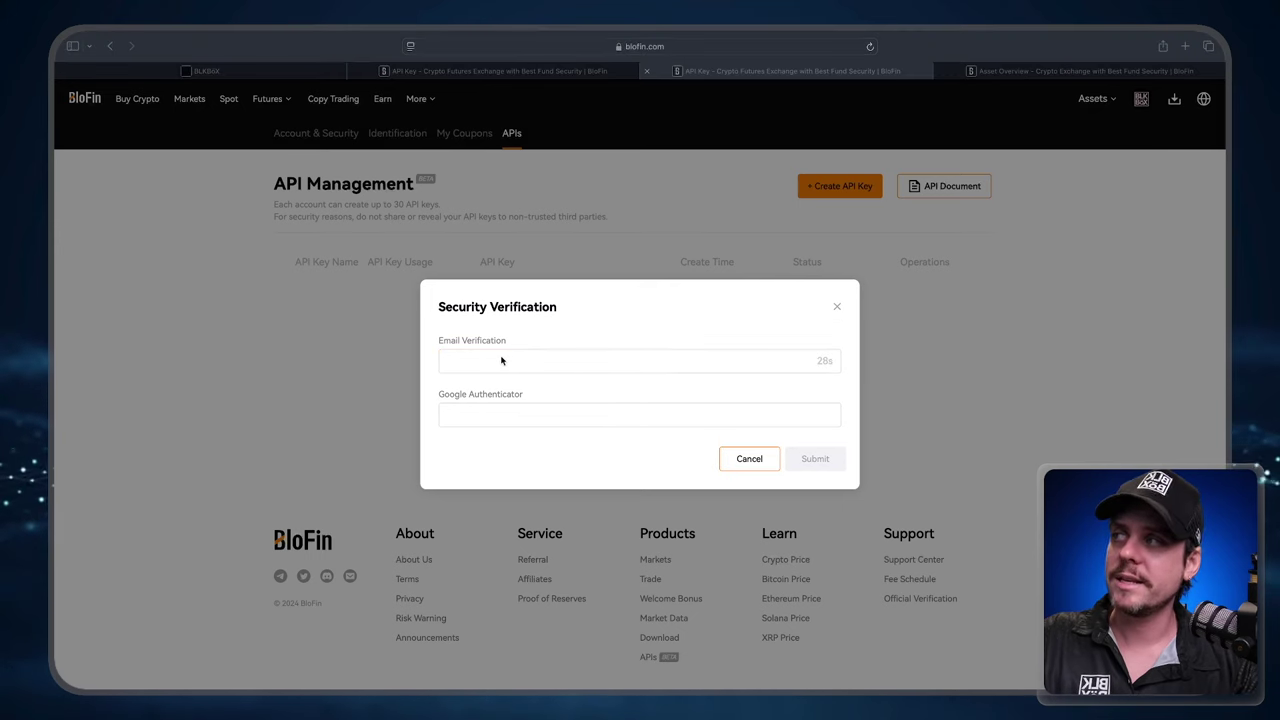
pyautogui.click(502, 360)
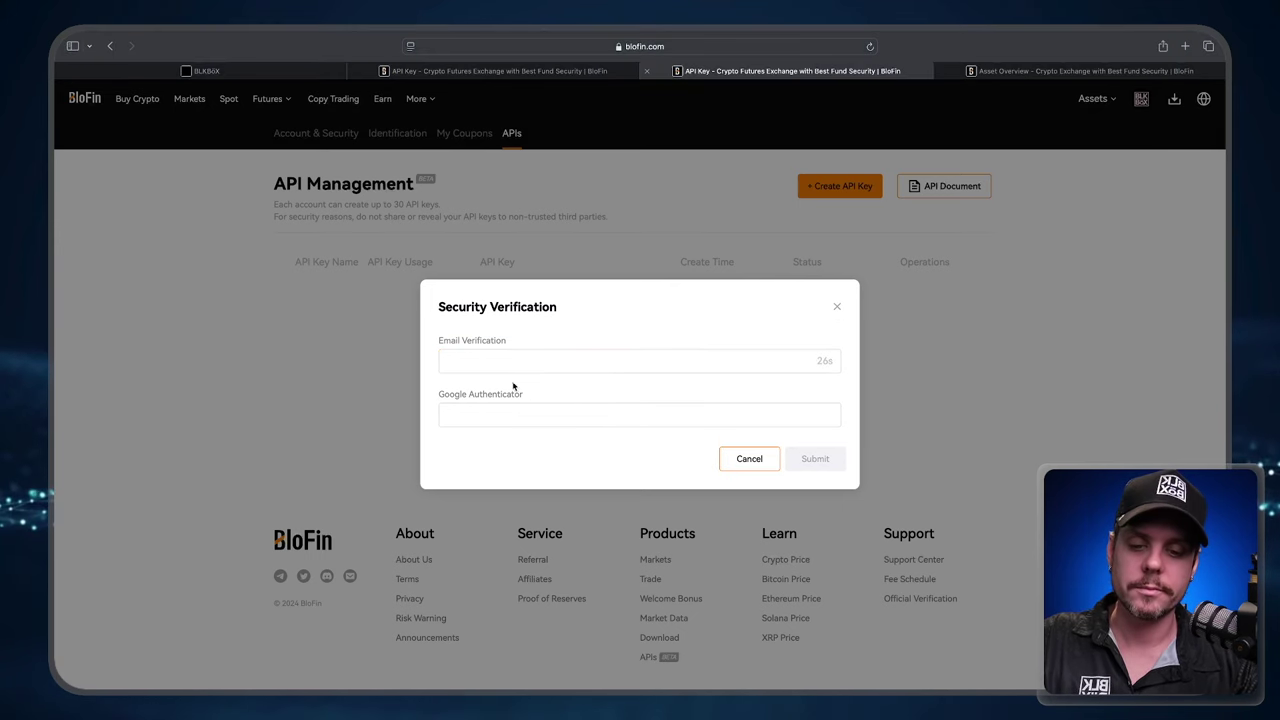
pyautogui.click(503, 362)
pyautogui.press('Return')
pyautogui.click(470, 420)
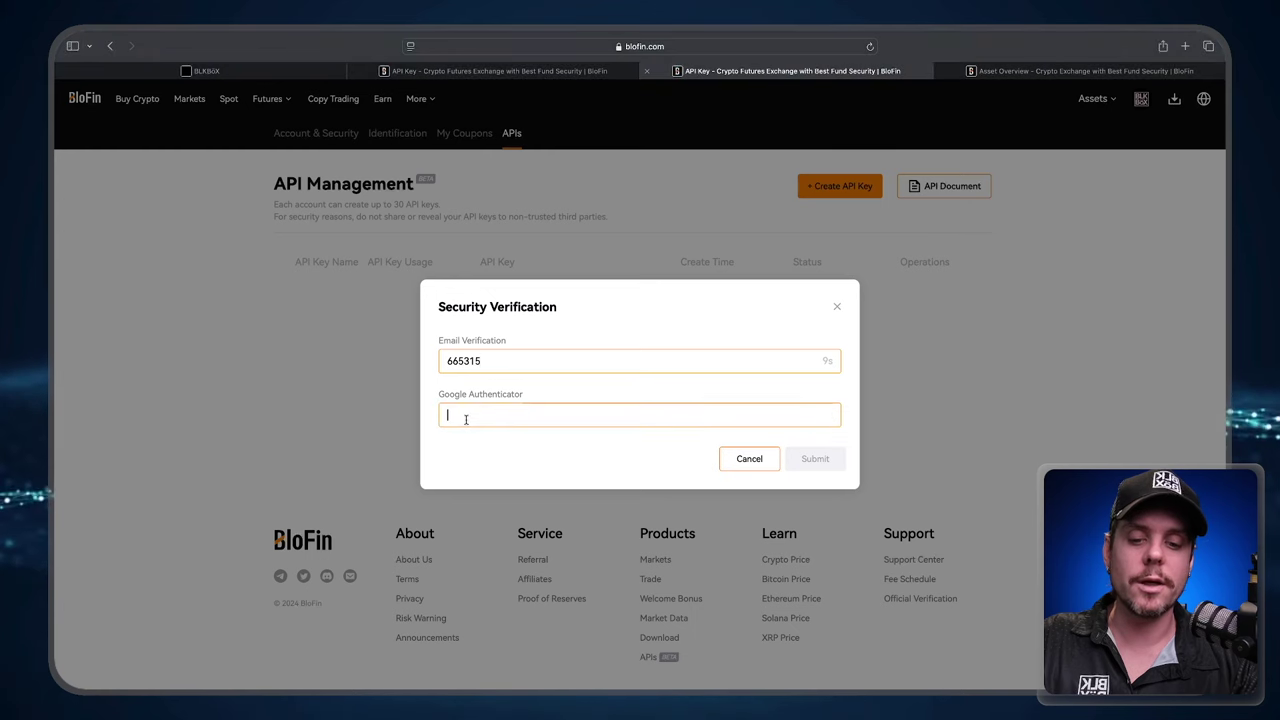
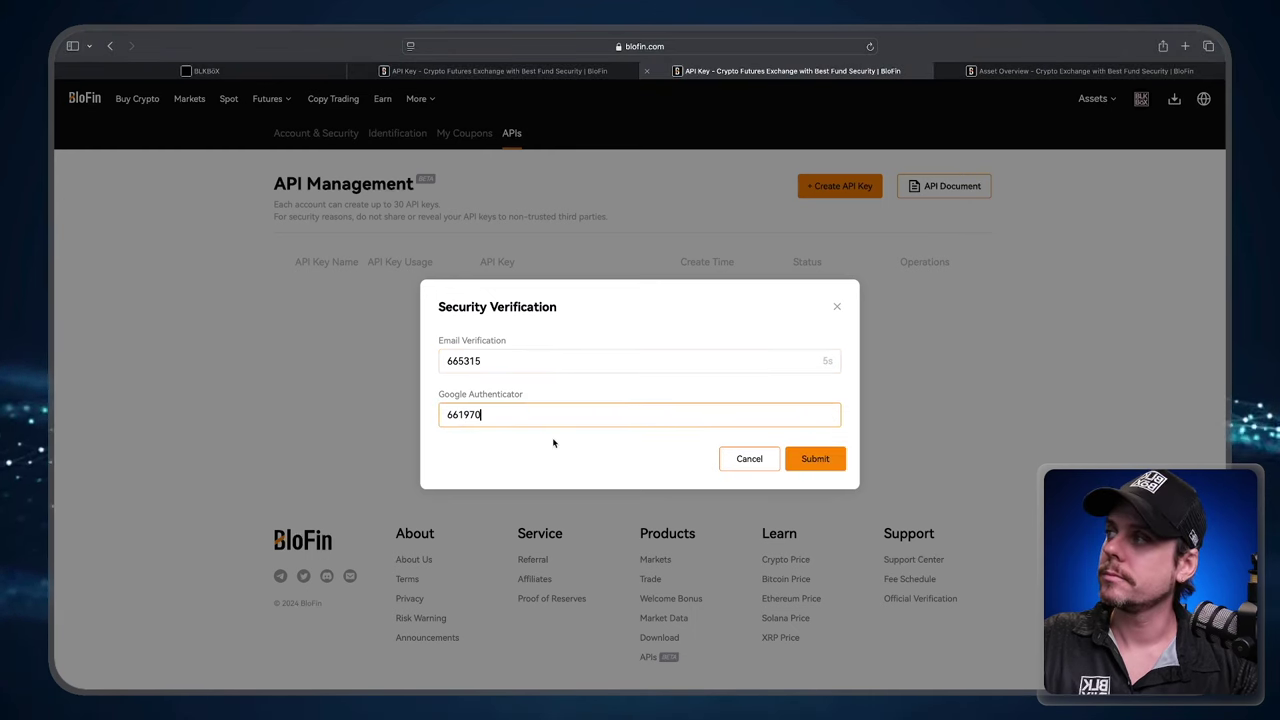
pyautogui.click(822, 467)
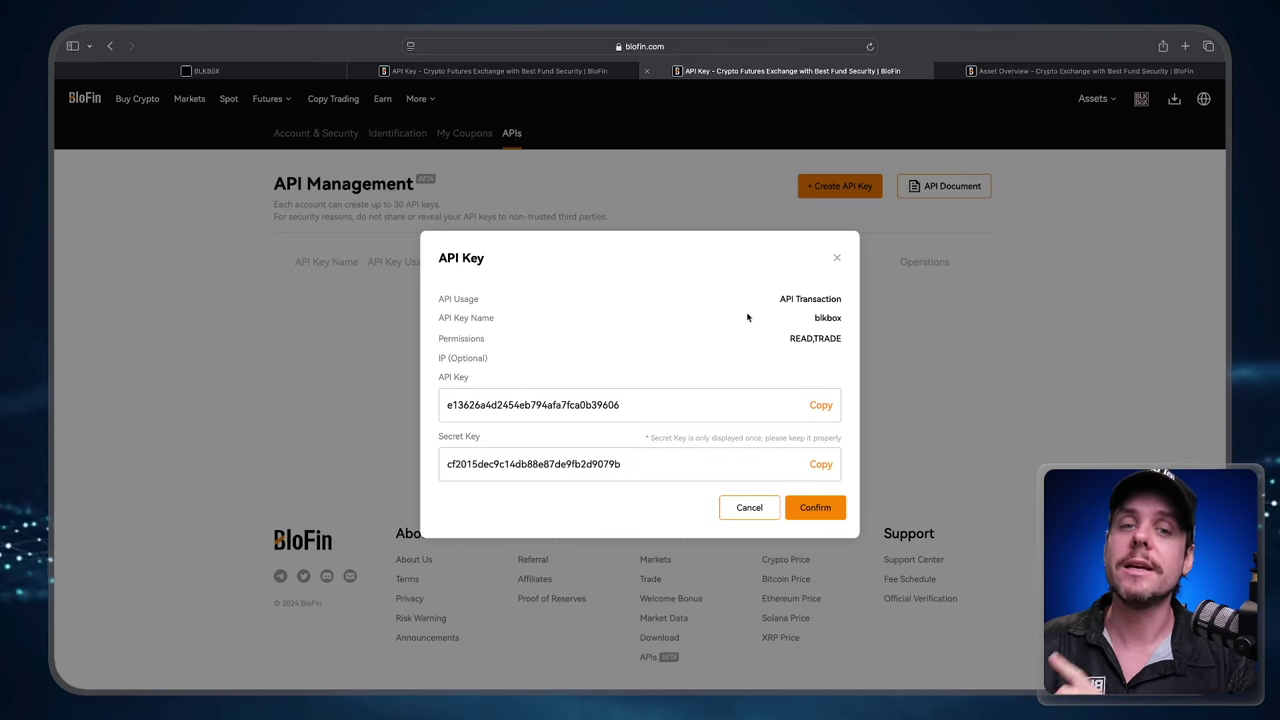
# - Copy the new BloFin API key into BLKBöX's credentials step
pyautogui.click(818, 407)
pyautogui.click(200, 71)
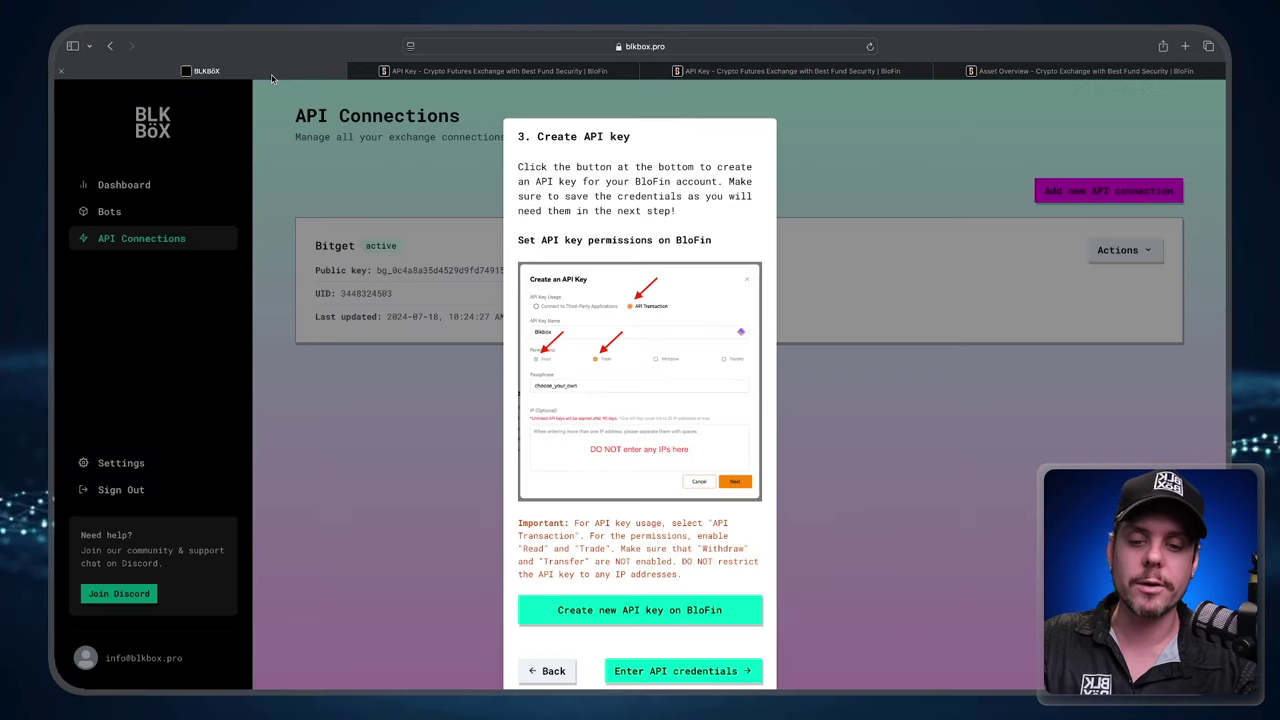
pyautogui.click(667, 676)
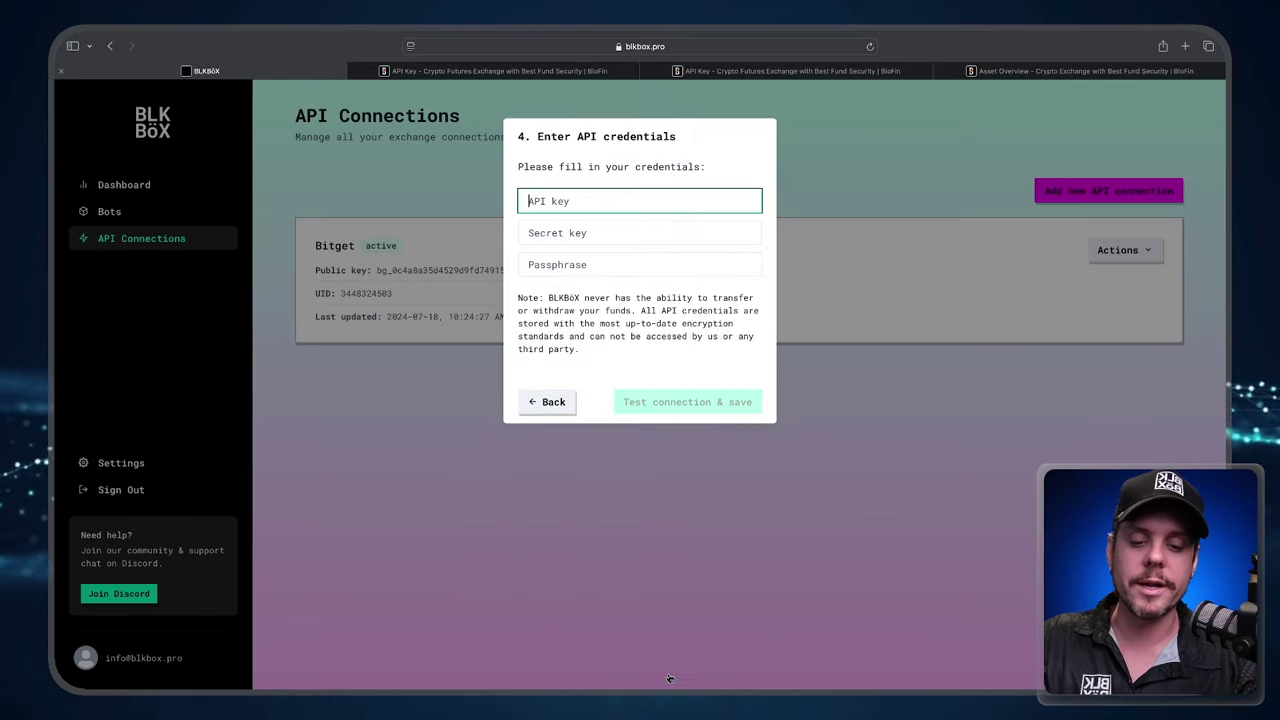
pyautogui.press('super+v')
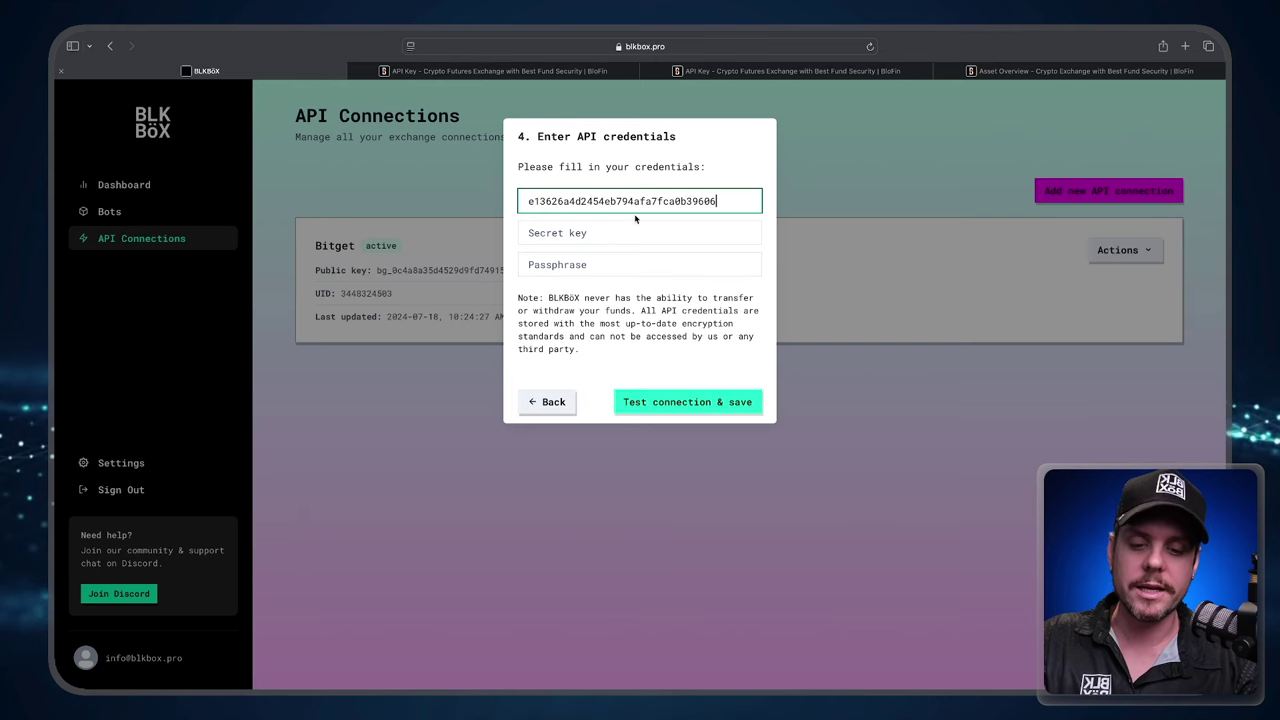
# - Paste the secret key, enter the API passphrase, and test and save the BloFin connection
pyautogui.press('super+3')
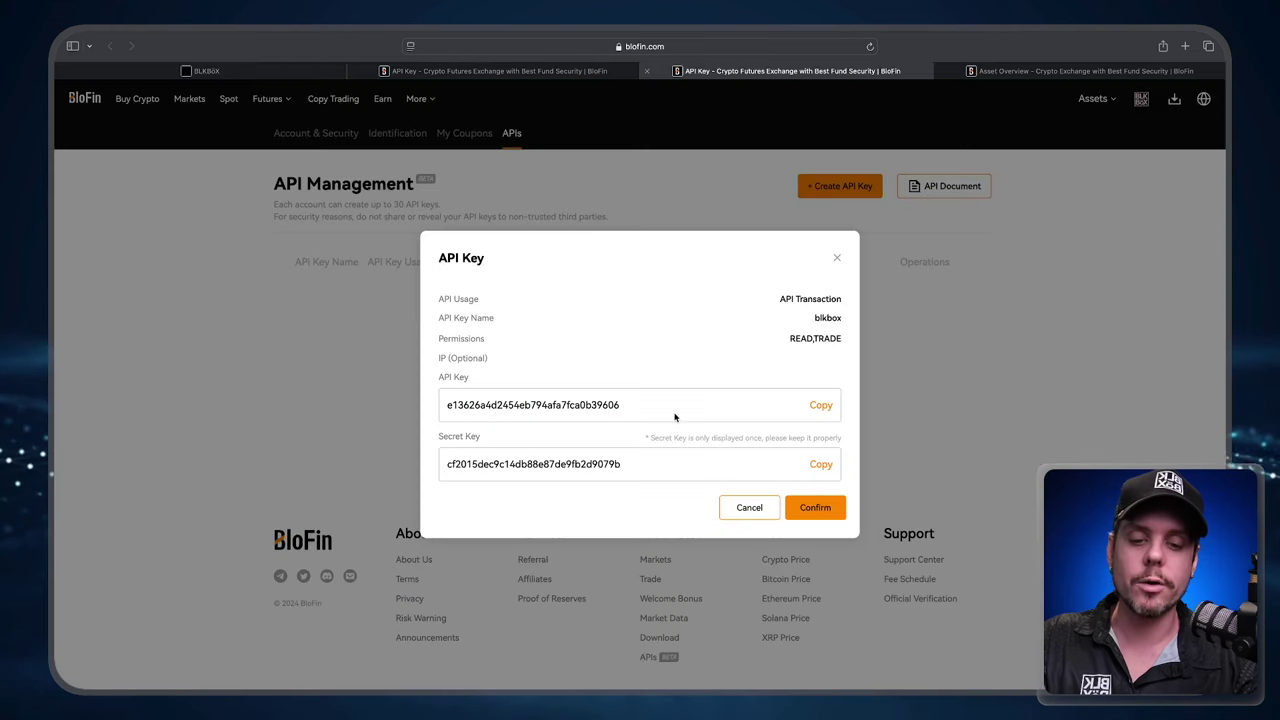
pyautogui.click(821, 465)
pyautogui.click(305, 78)
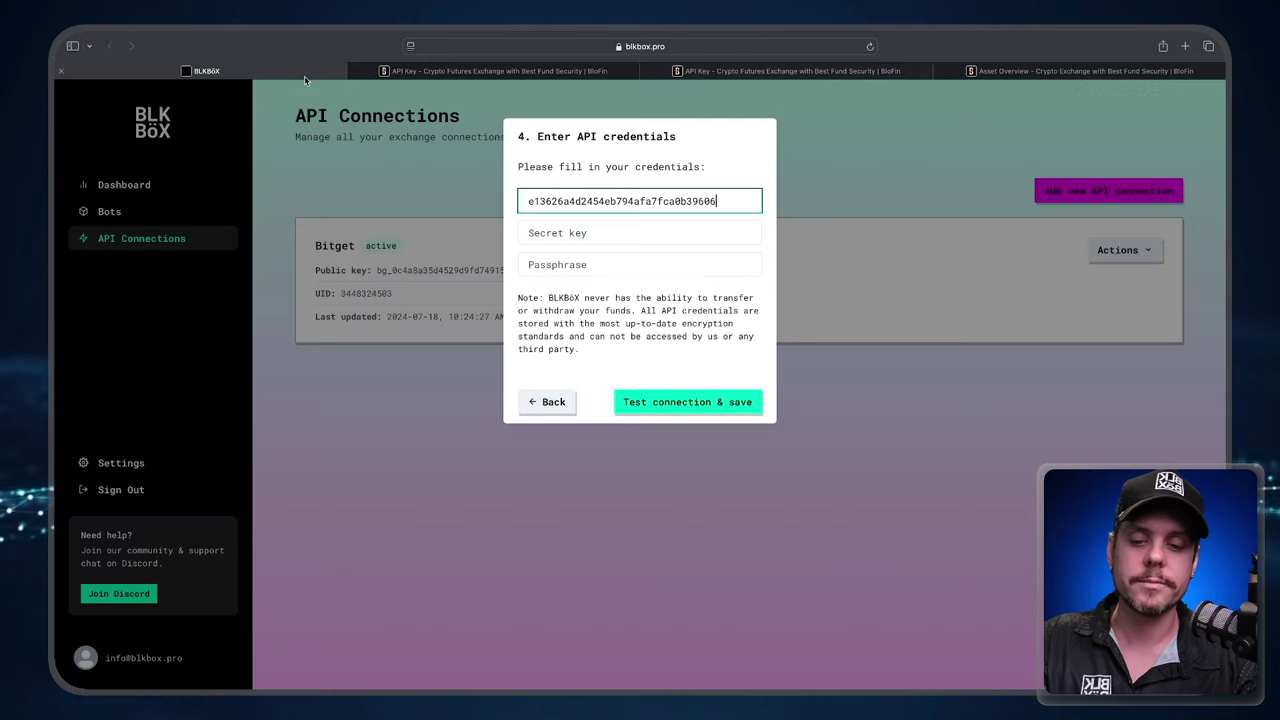
pyautogui.click(583, 234)
pyautogui.press('super+v')
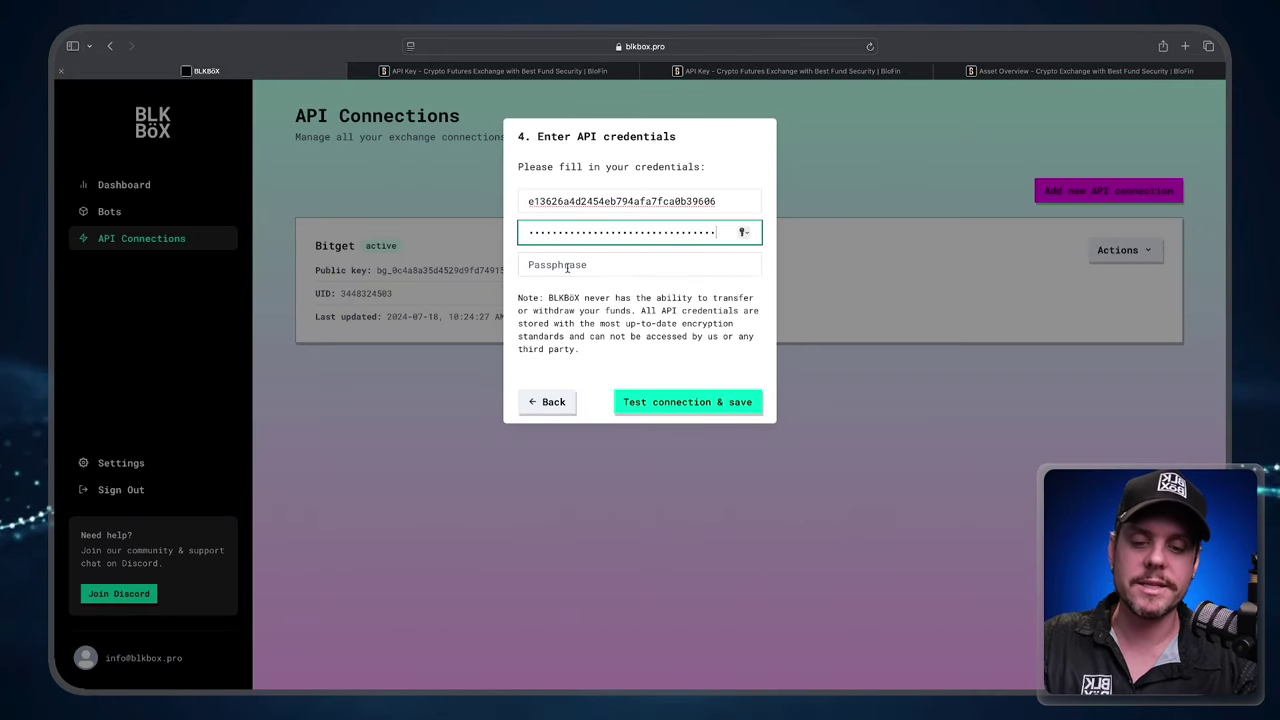
pyautogui.click(567, 267)
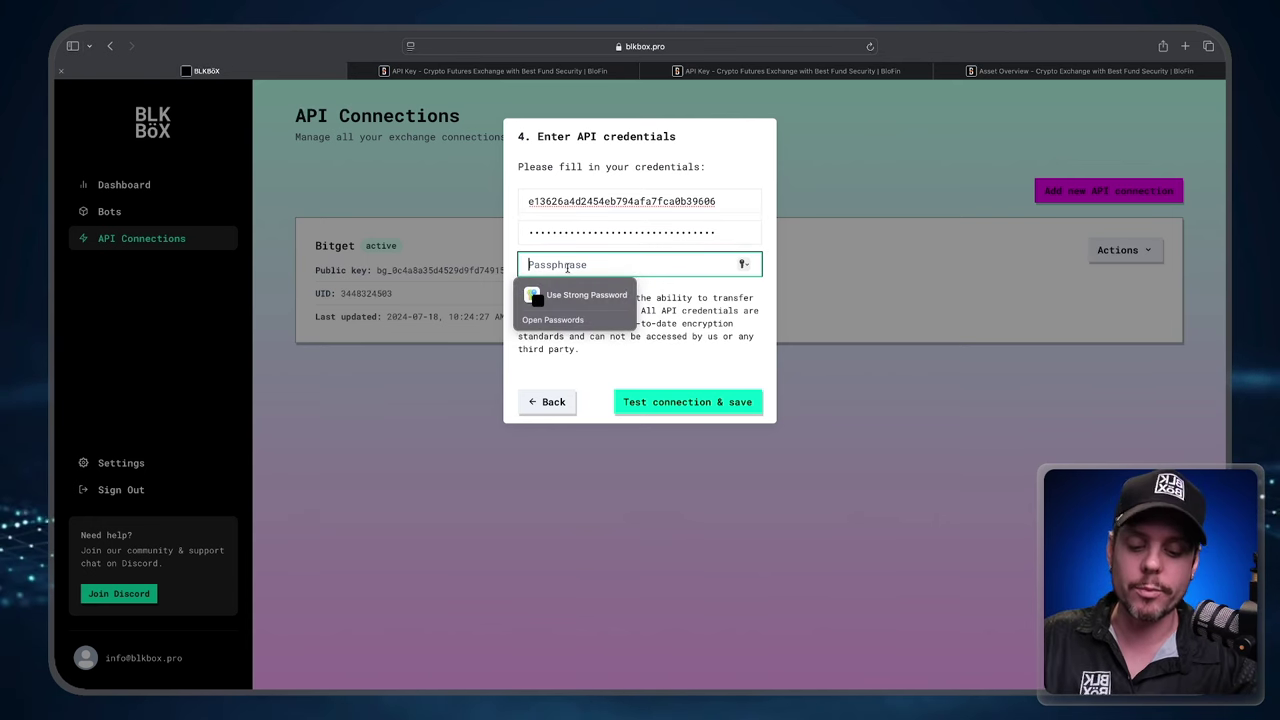
pyautogui.write('••••••')
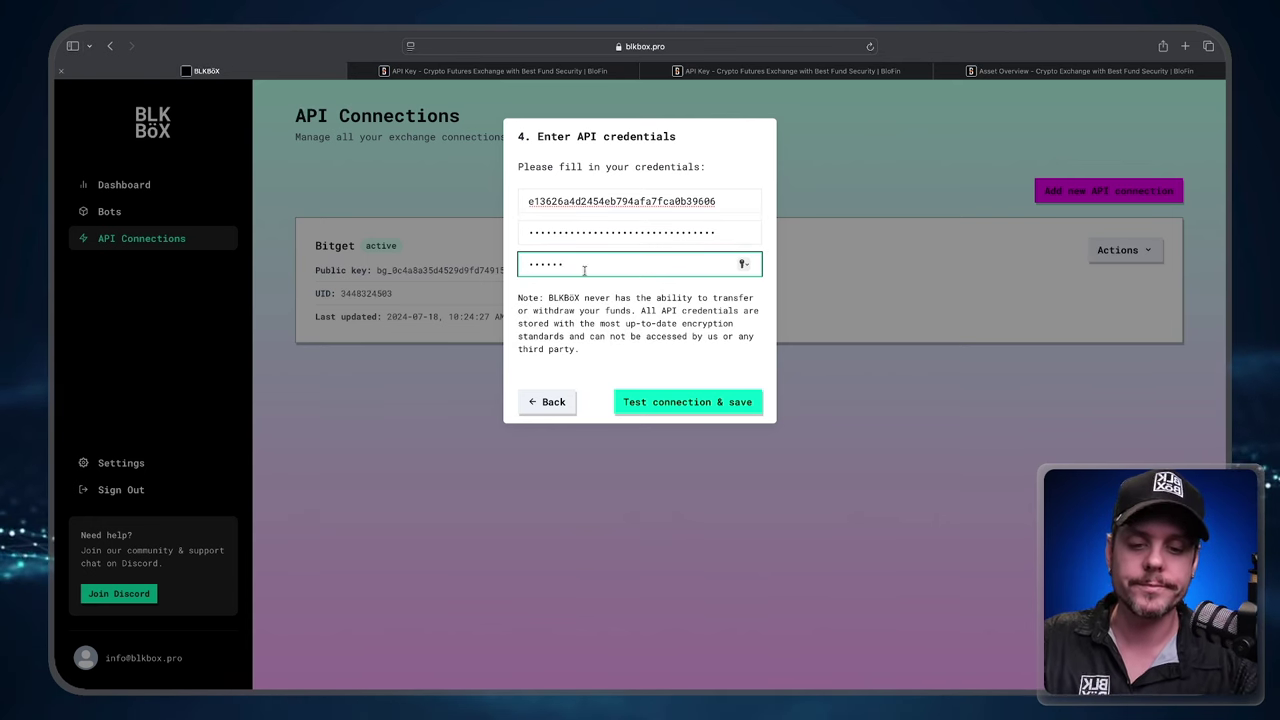
pyautogui.click(690, 402)
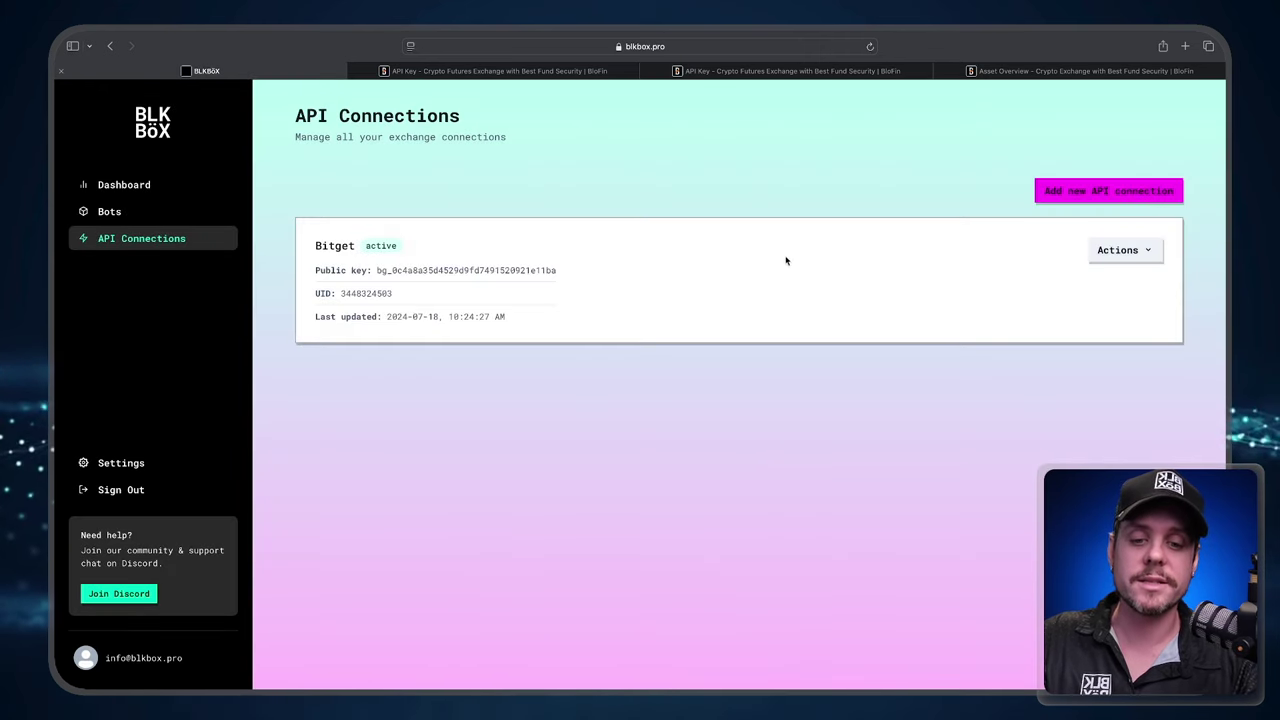
# - Reload to confirm the BloFin connection is active, then go to the Bots page
pyautogui.click(870, 47)
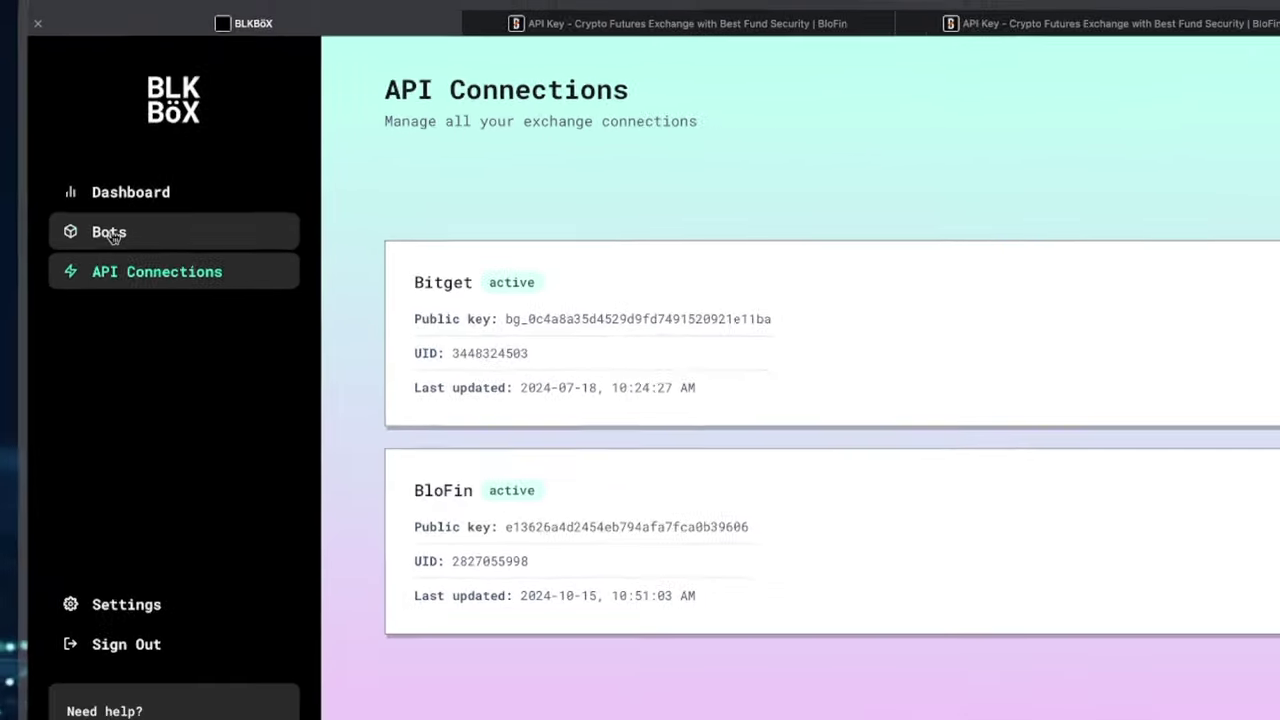
pyautogui.click(122, 258)
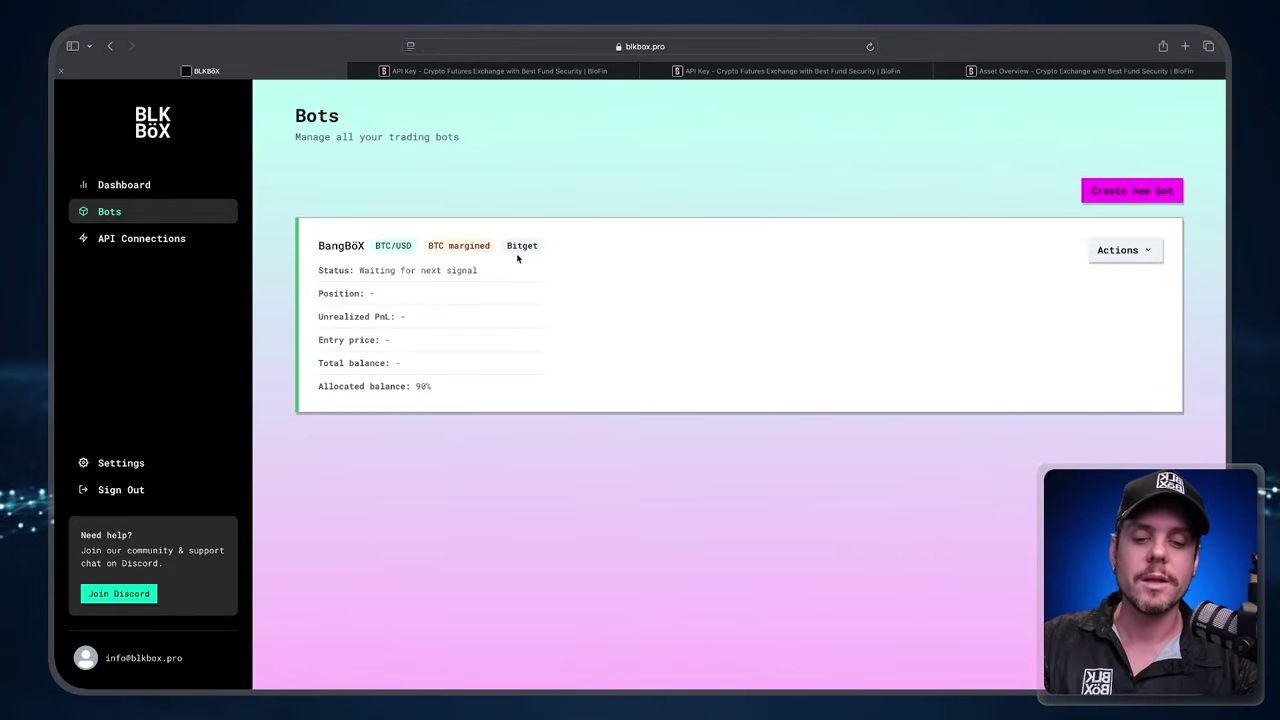
# - Start a new bot on the BloFin connection using the BangBöX (Up-Trends Only) strategy
pyautogui.click(1112, 194)
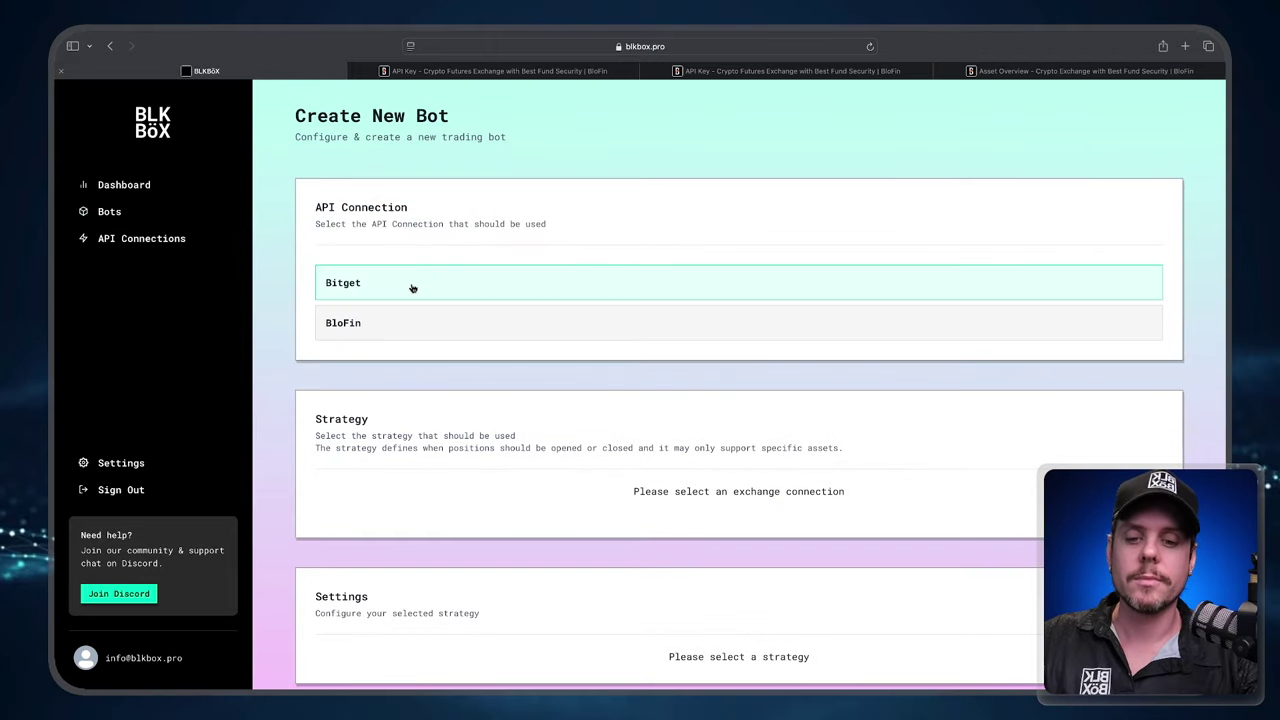
pyautogui.click(381, 329)
pyautogui.scroll(-2, 421, 411)
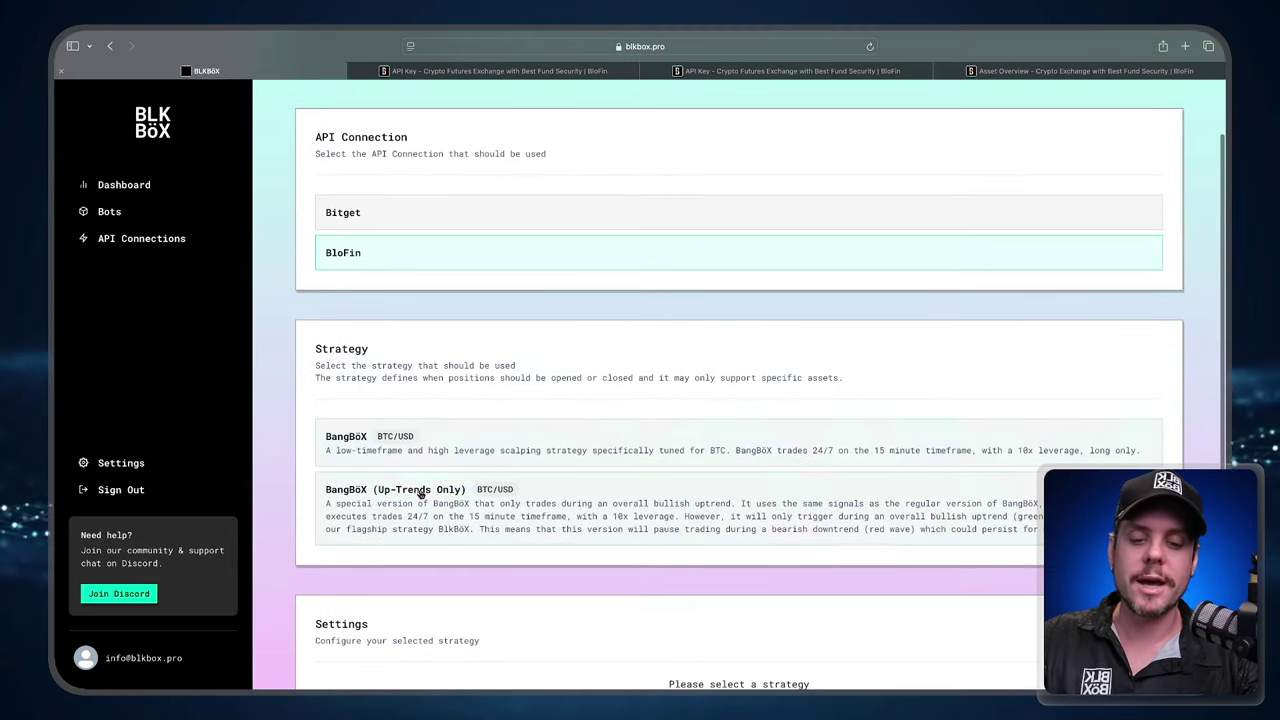
pyautogui.click(408, 518)
pyautogui.scroll(-5, 451, 529)
pyautogui.scroll(-2, 451, 529)
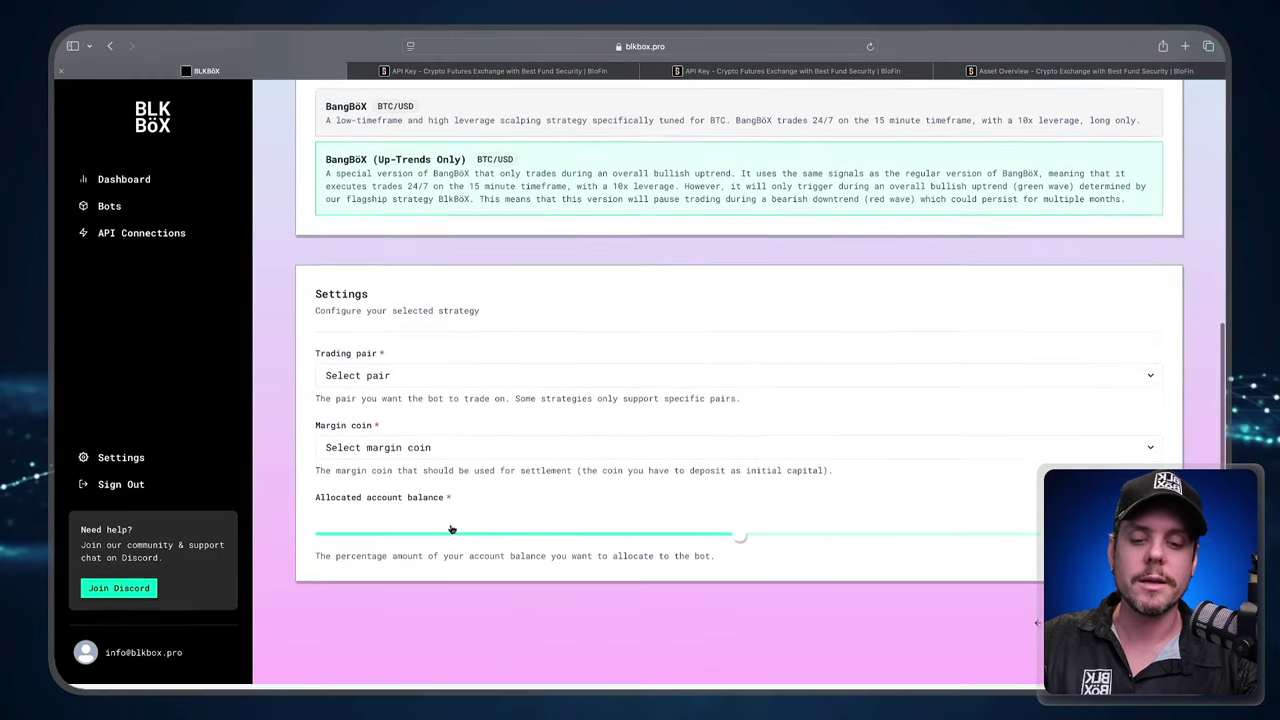
# - Set BTC/USD pair, USDT margin and 90% allocated balance, then create the bot
pyautogui.click(416, 386)
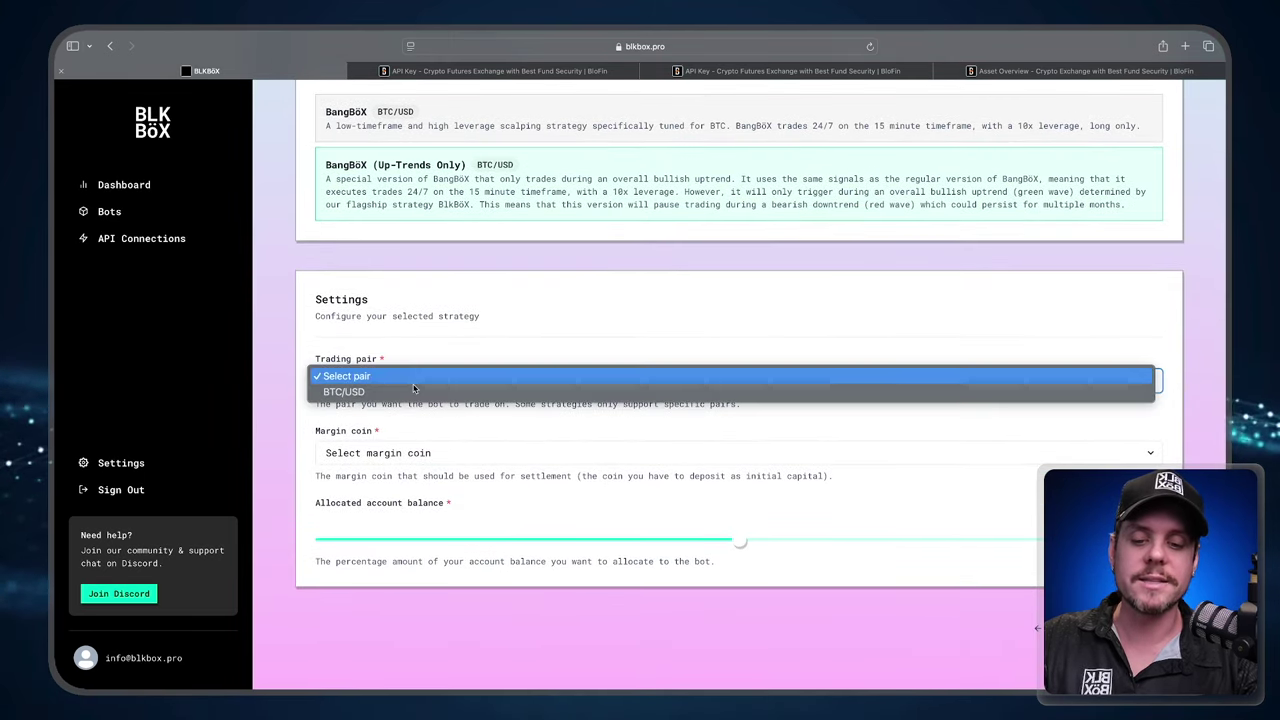
pyautogui.click(383, 392)
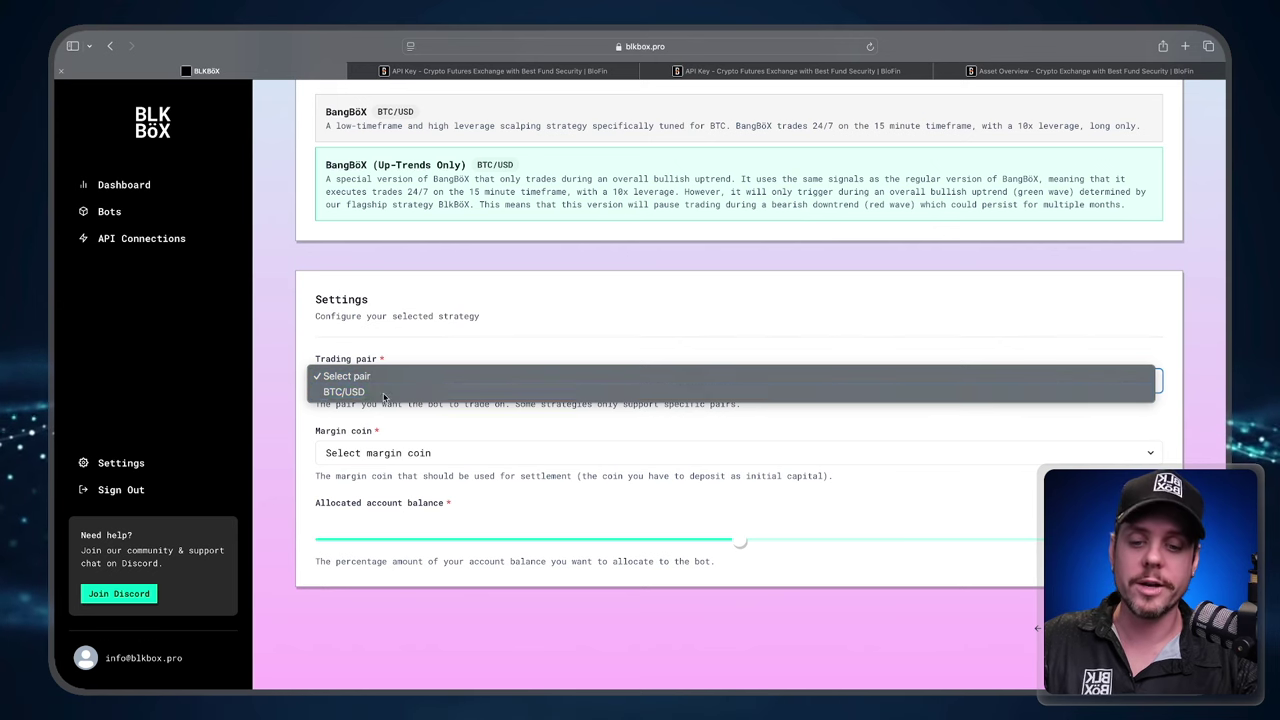
pyautogui.click(444, 456)
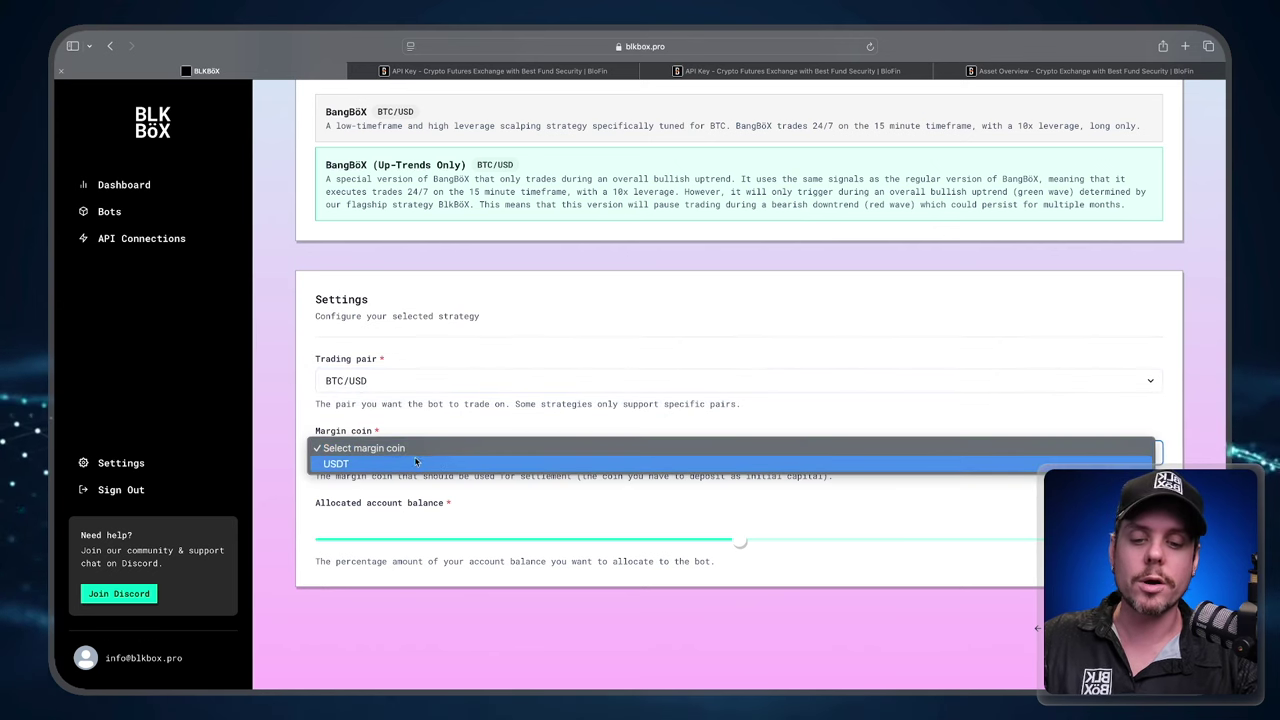
pyautogui.click(400, 466)
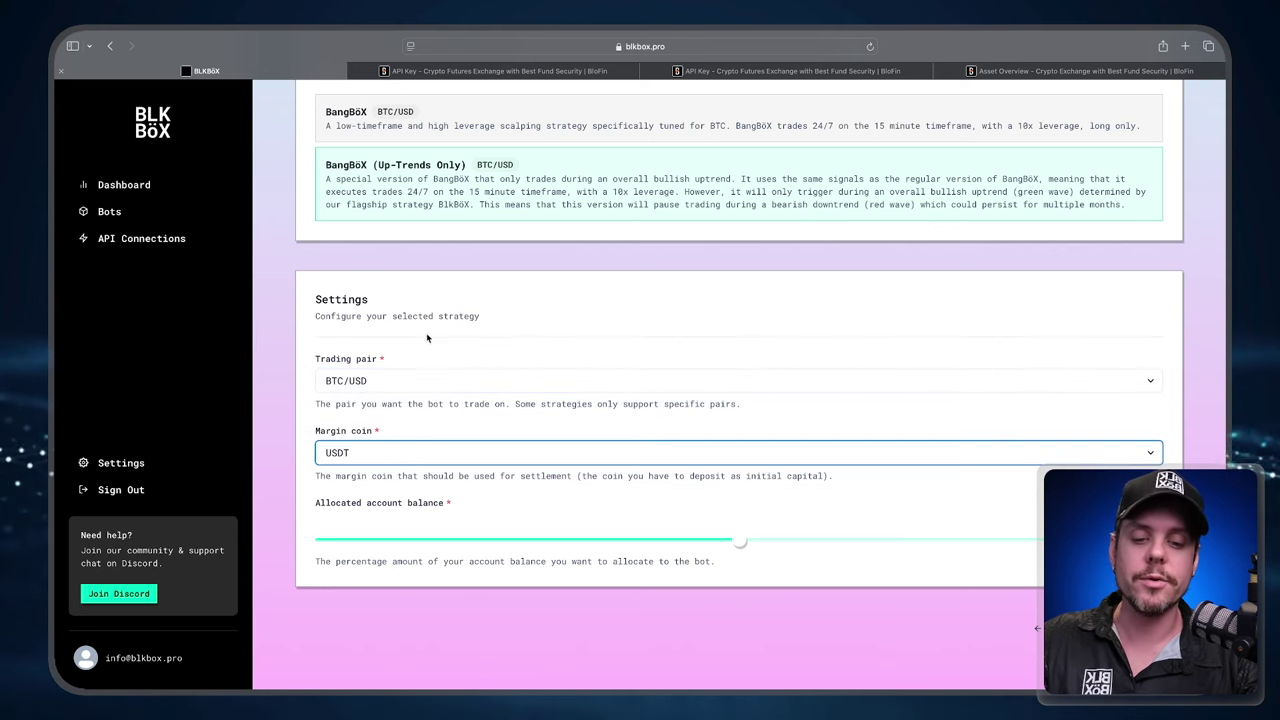
pyautogui.click(417, 527)
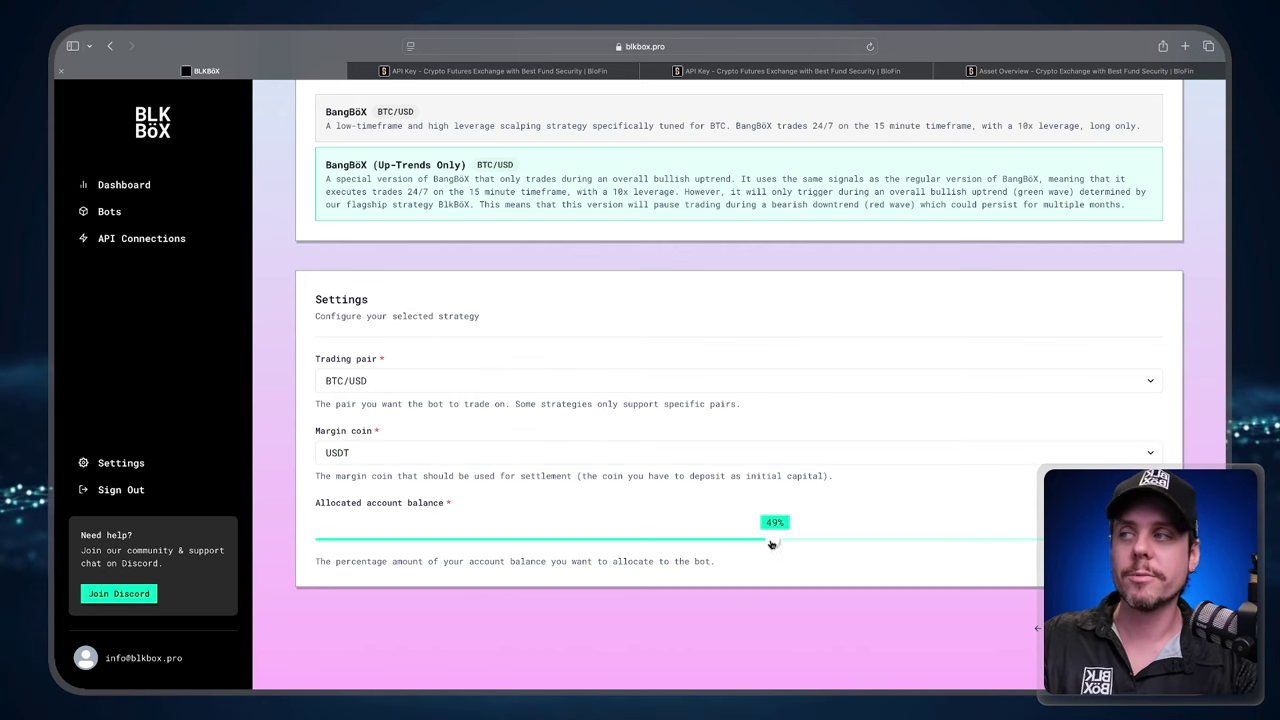
pyautogui.moveTo(775, 543); pyautogui.dragTo(1090, 541)
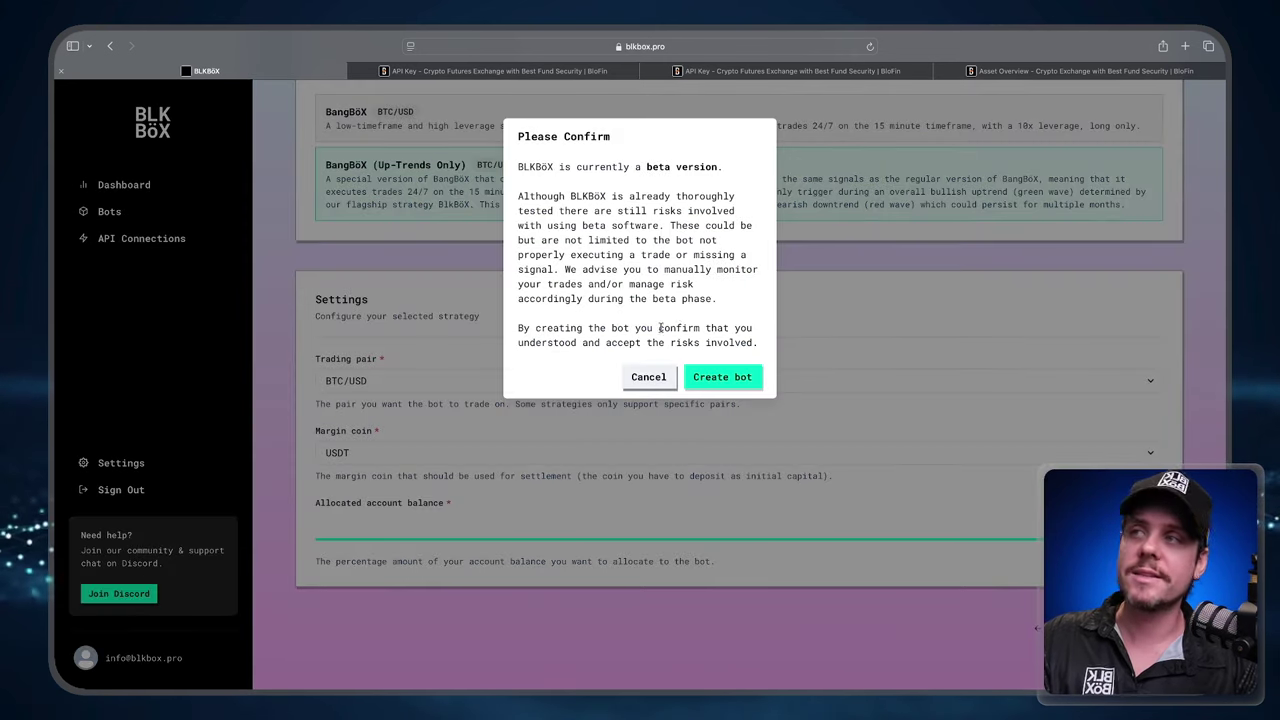
pyautogui.click(727, 381)
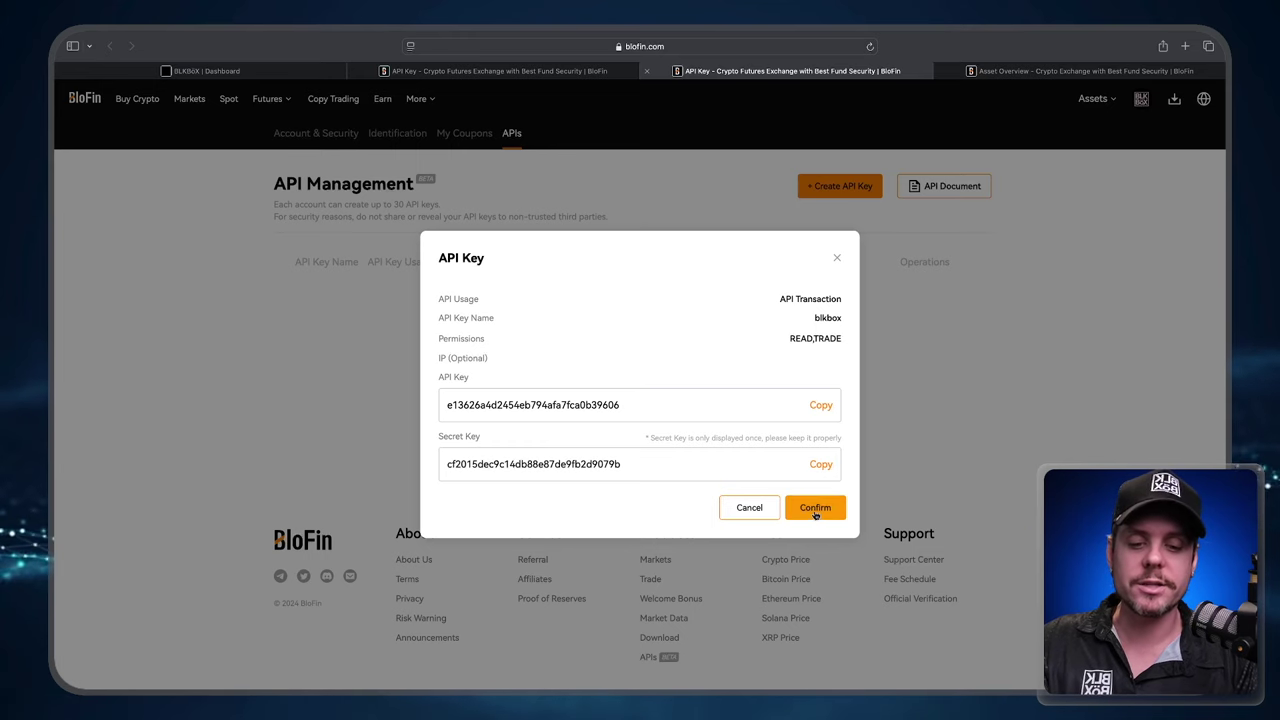
# - Confirm the blkbox API key and transfer 1,000 USDT from Funding to Futures on BloFin
pyautogui.click(815, 508)
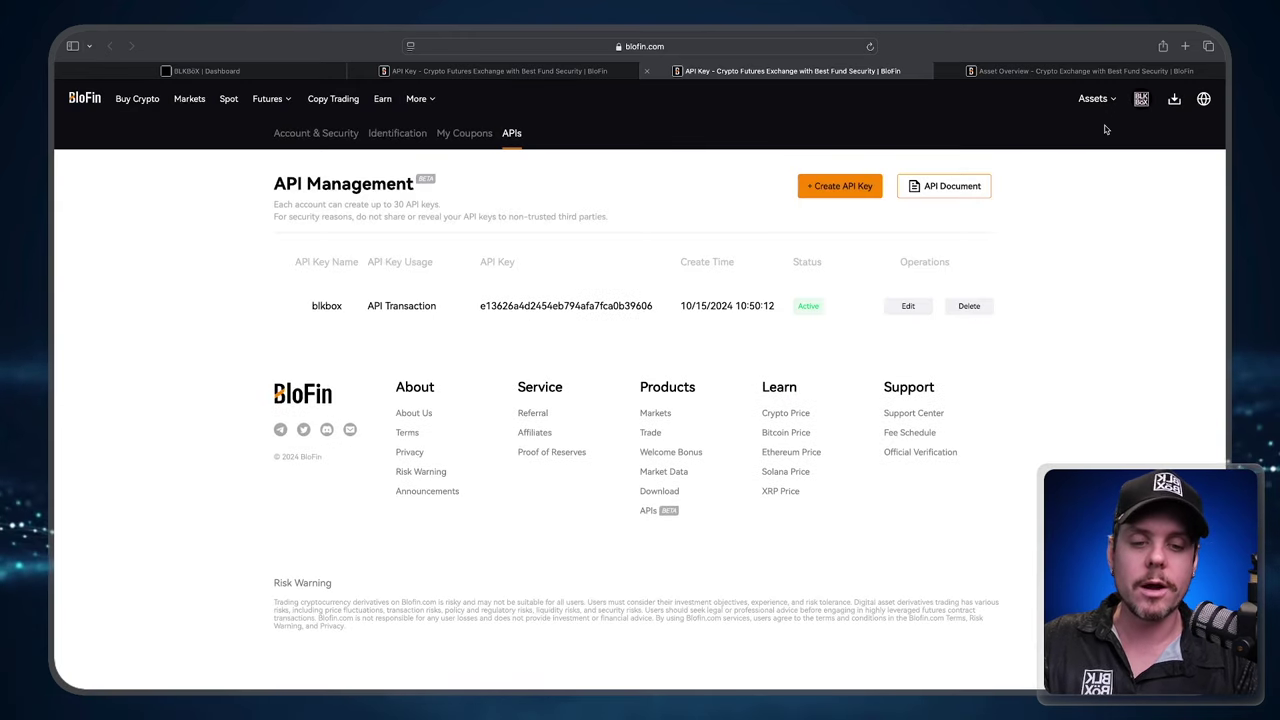
pyautogui.moveTo(1093, 98)
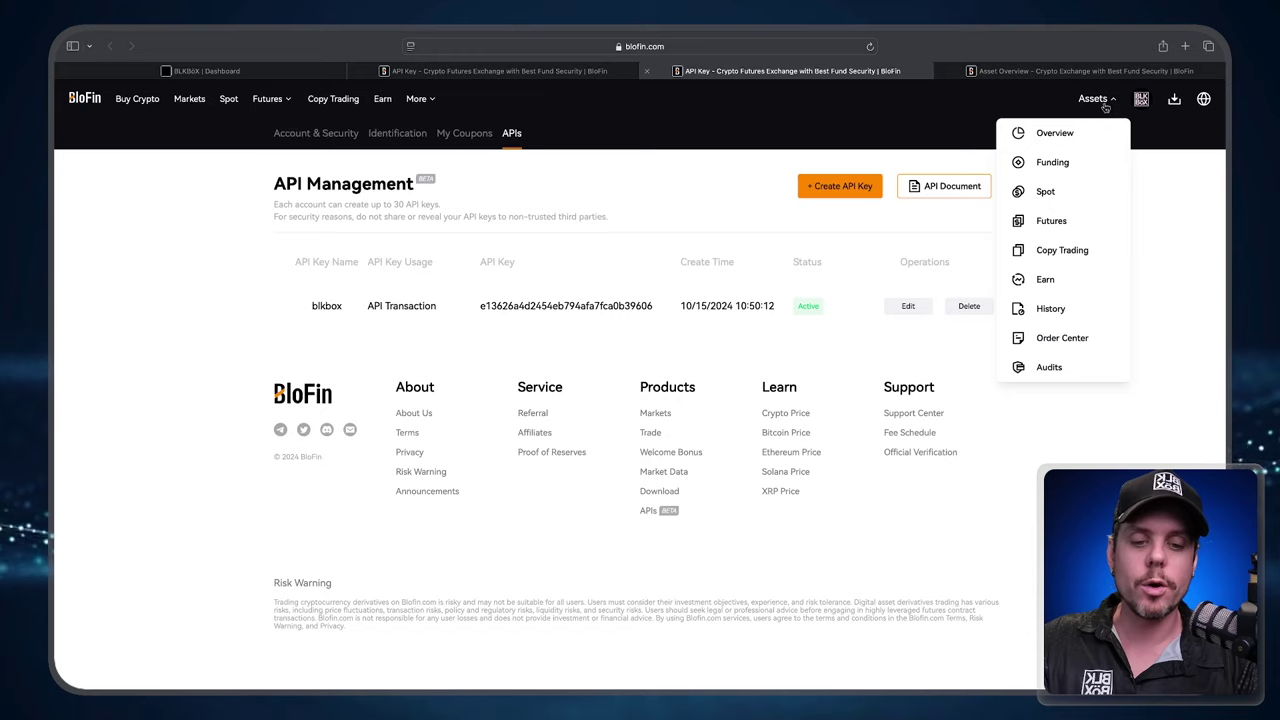
pyautogui.click(1060, 132)
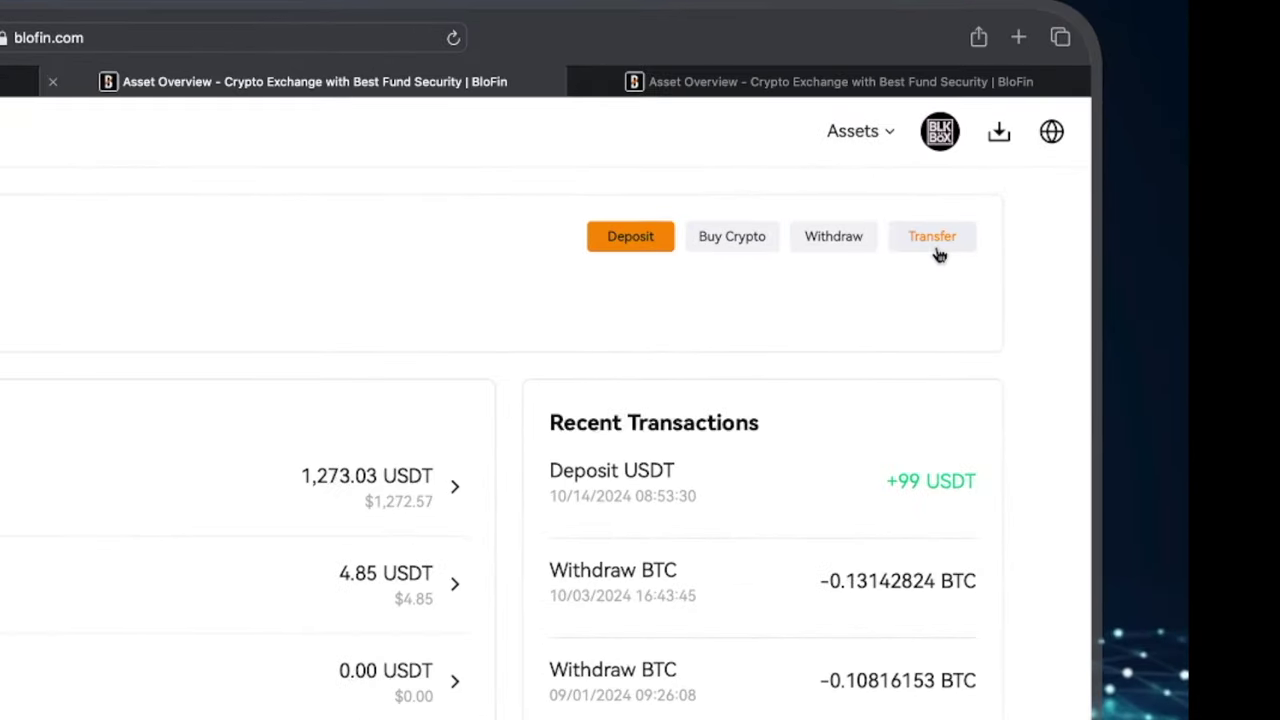
pyautogui.click(937, 251)
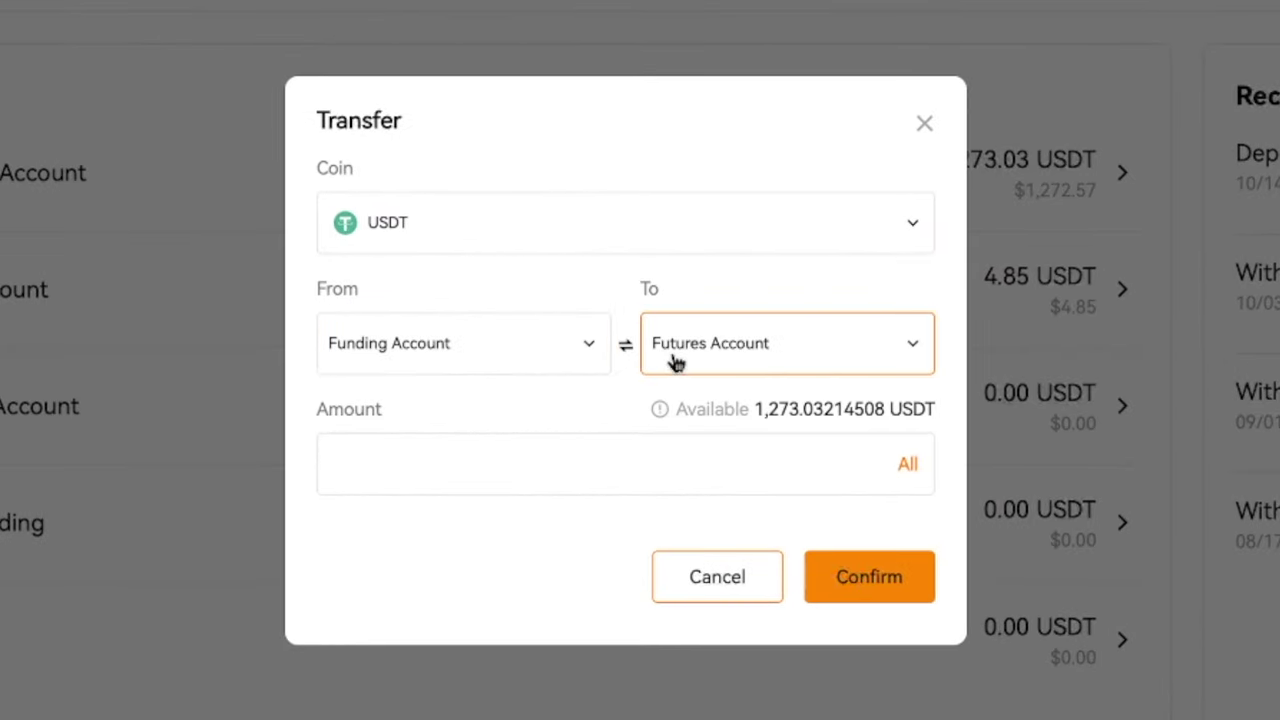
pyautogui.click(665, 454)
pyautogui.write('1000')
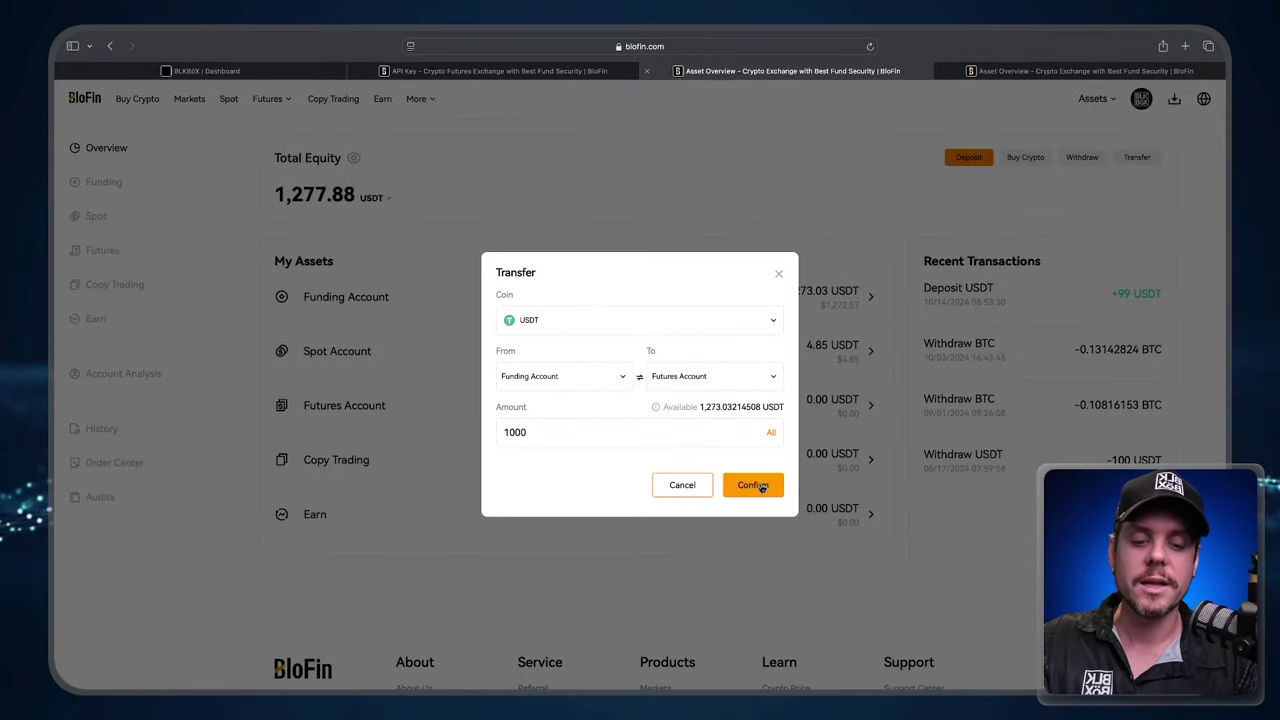
pyautogui.click(760, 487)
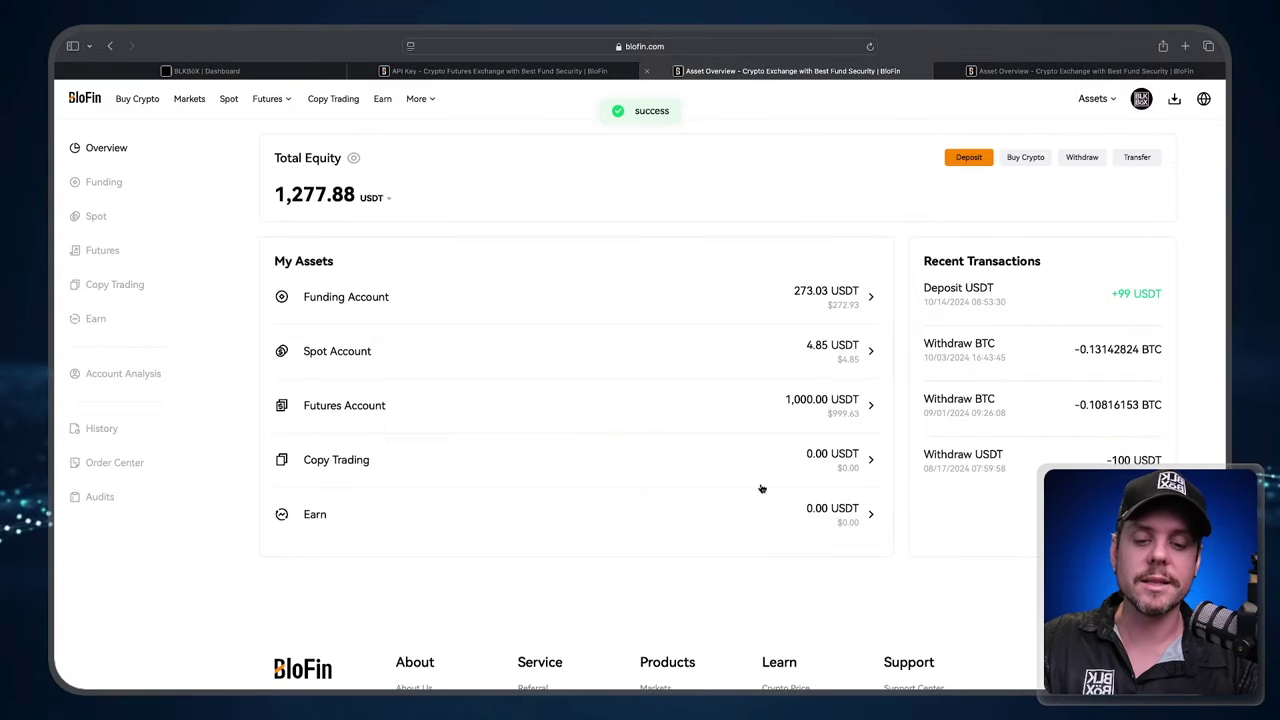